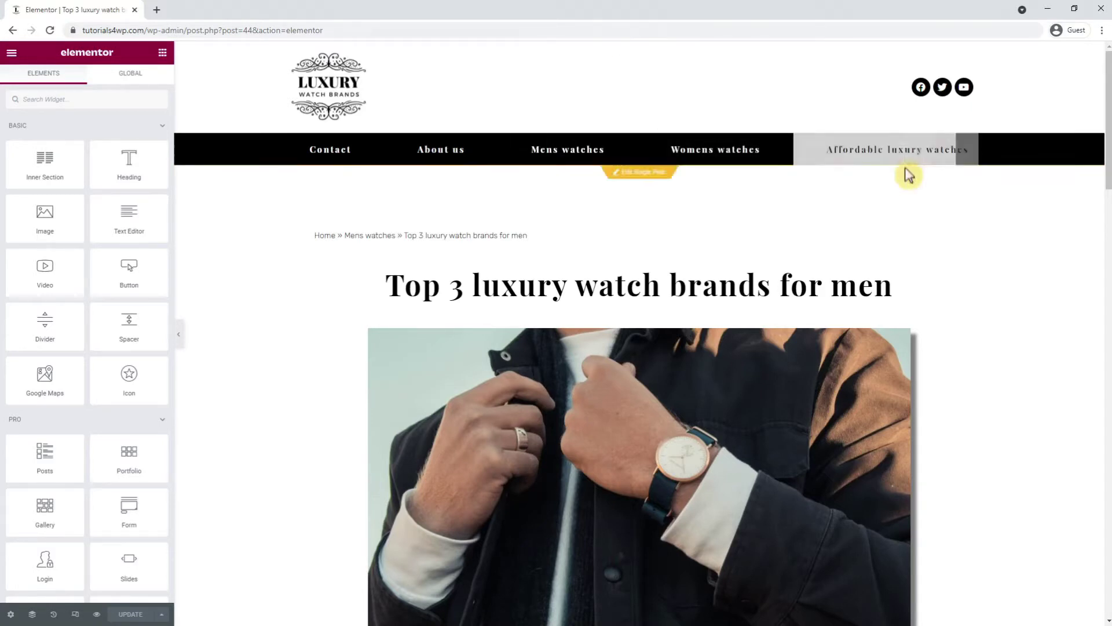
Step: Open the live site in a new browser tab, landing on the Mens watches category archive
left_click(915, 199)
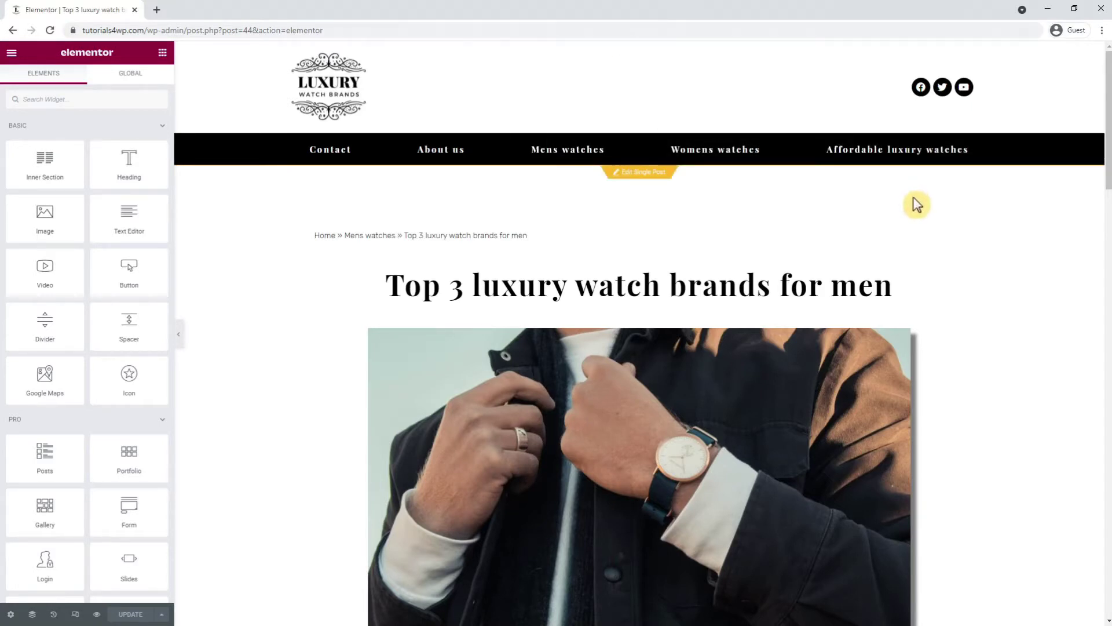
left_click(284, 9)
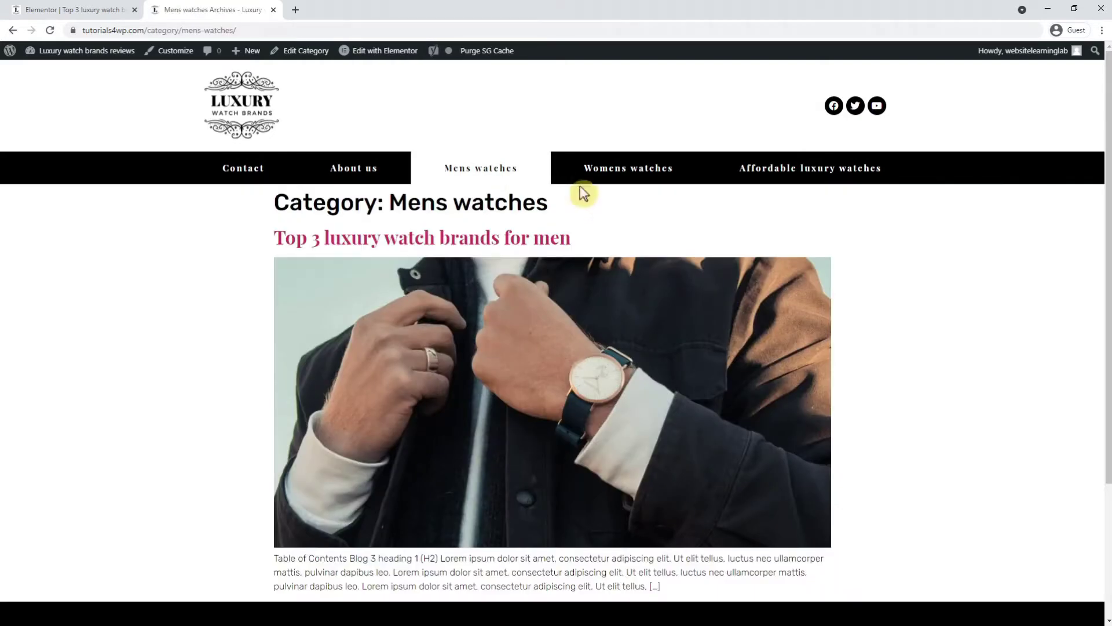
Step: Scroll through the Mens watches archive's plain single-post layout, then go back to the editor tab
scroll(895, 294, "down", 1)
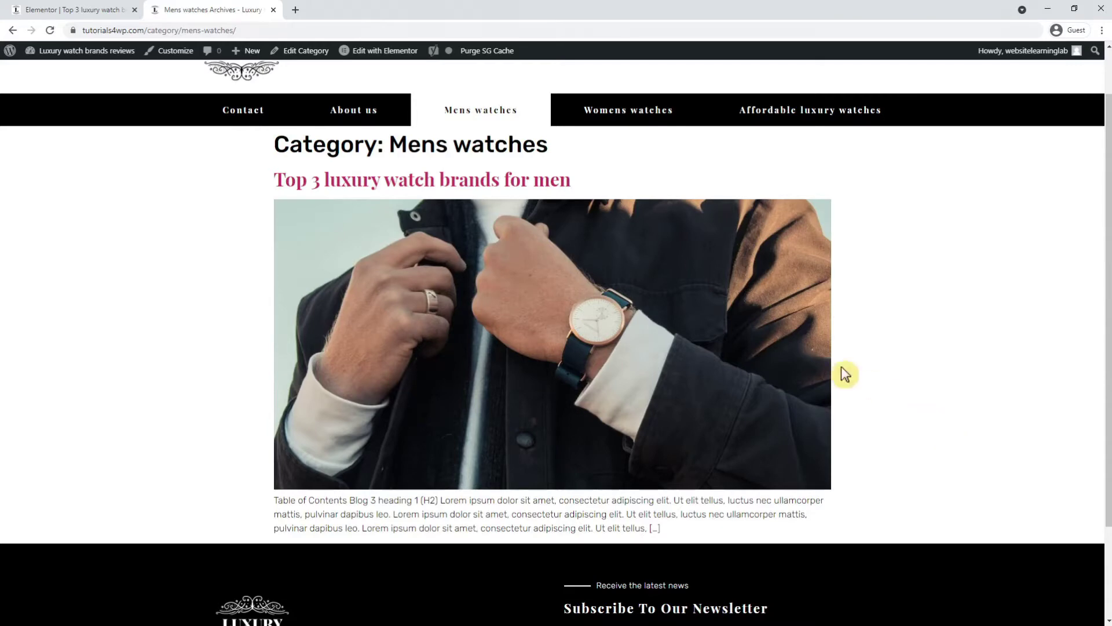
scroll(921, 348, "down", 2)
scroll(921, 358, "up", 3)
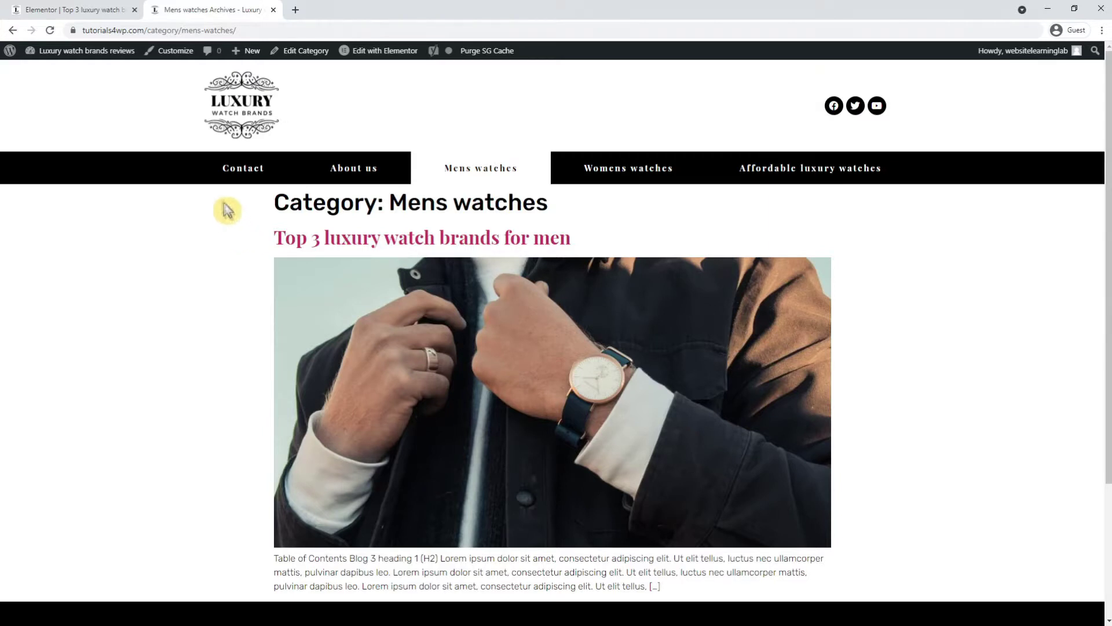
left_click(93, 17)
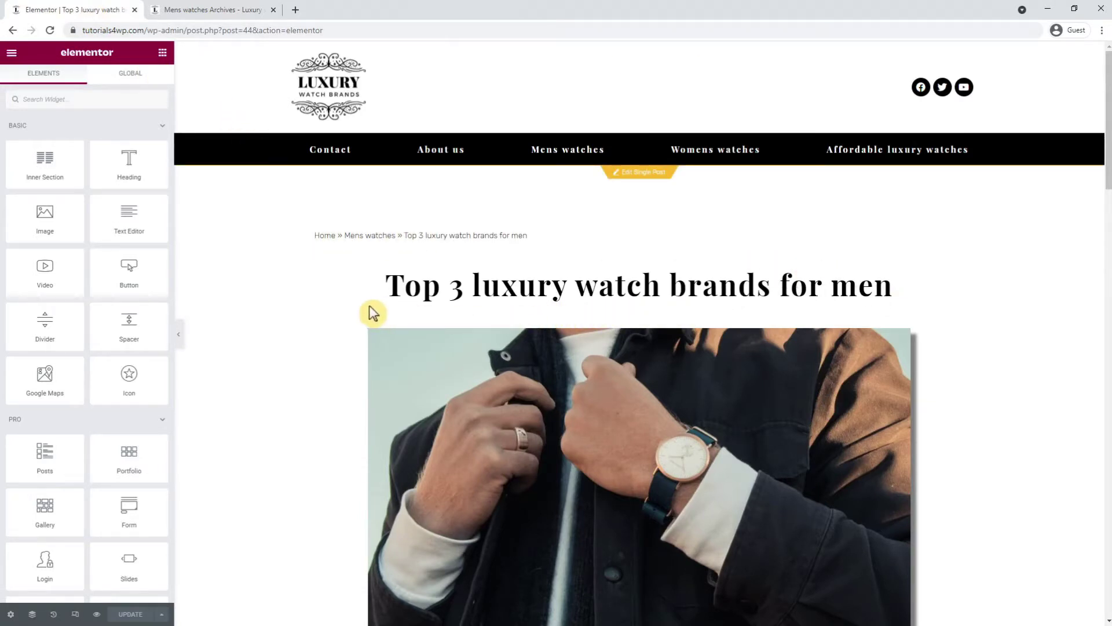
Step: Add a new Archive template from the Theme Builder's Site Parts list
left_click(12, 54)
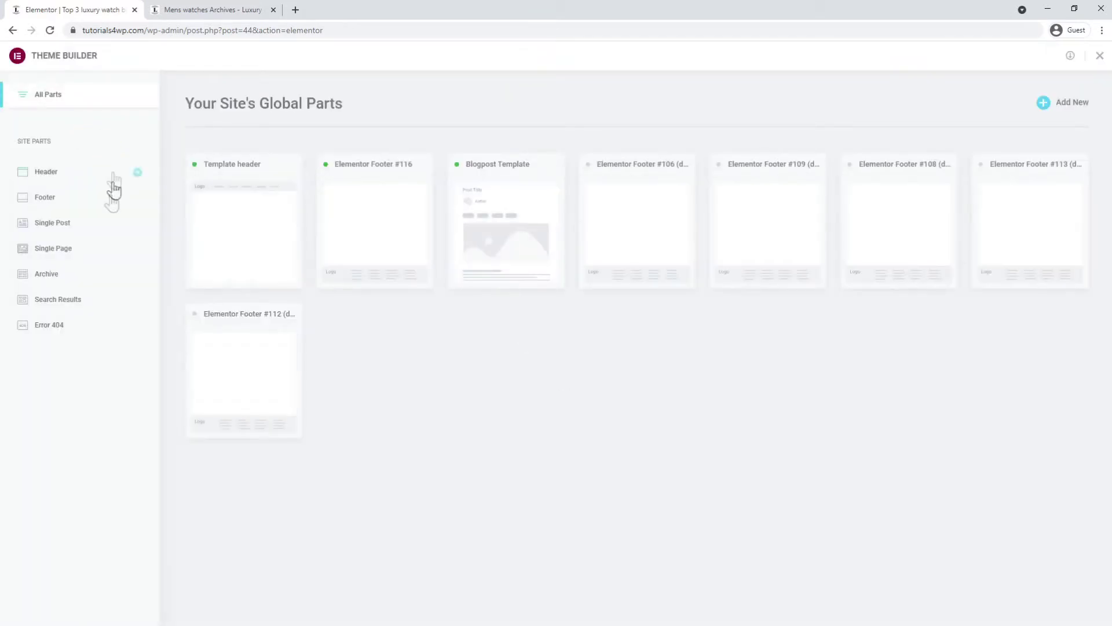
left_click(48, 274)
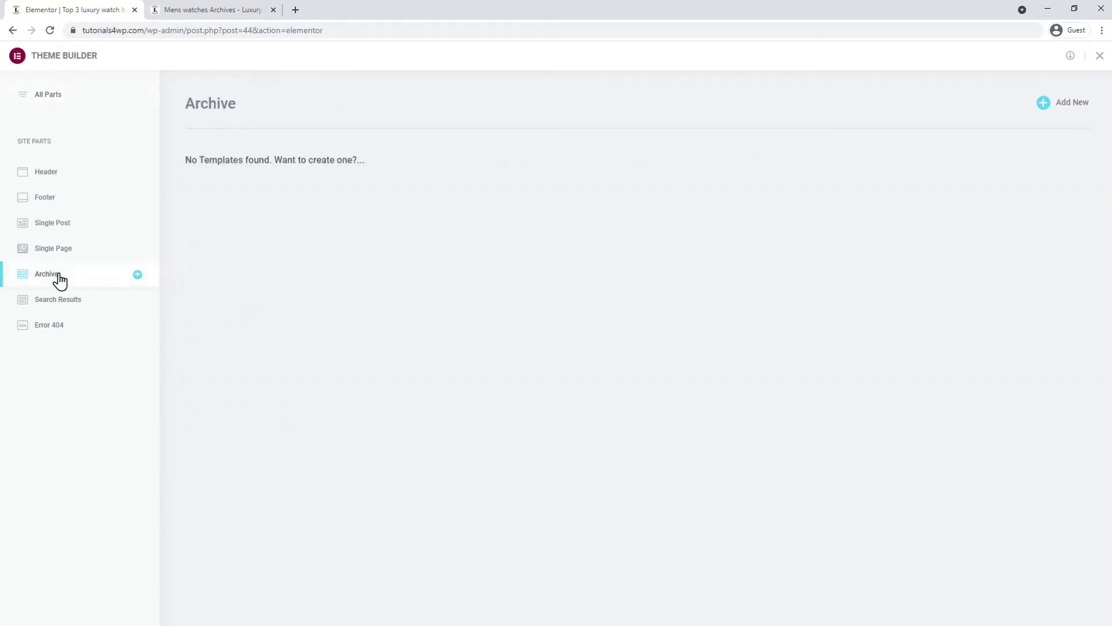
left_click(1061, 115)
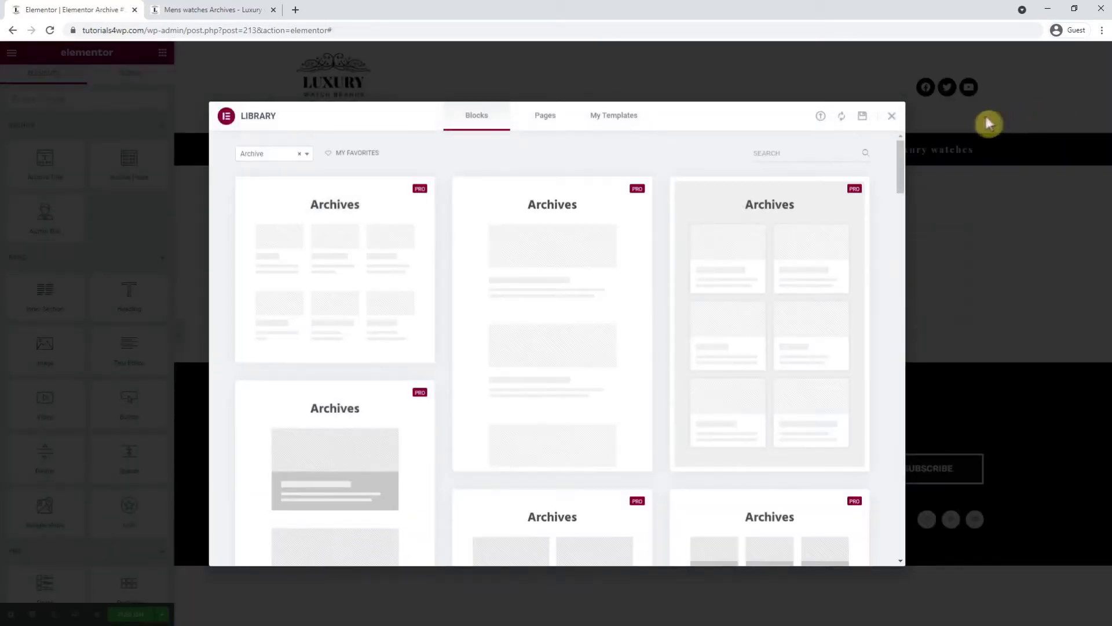
Step: Insert the saved Template Home design from My Templates, including its document settings
left_click(635, 120)
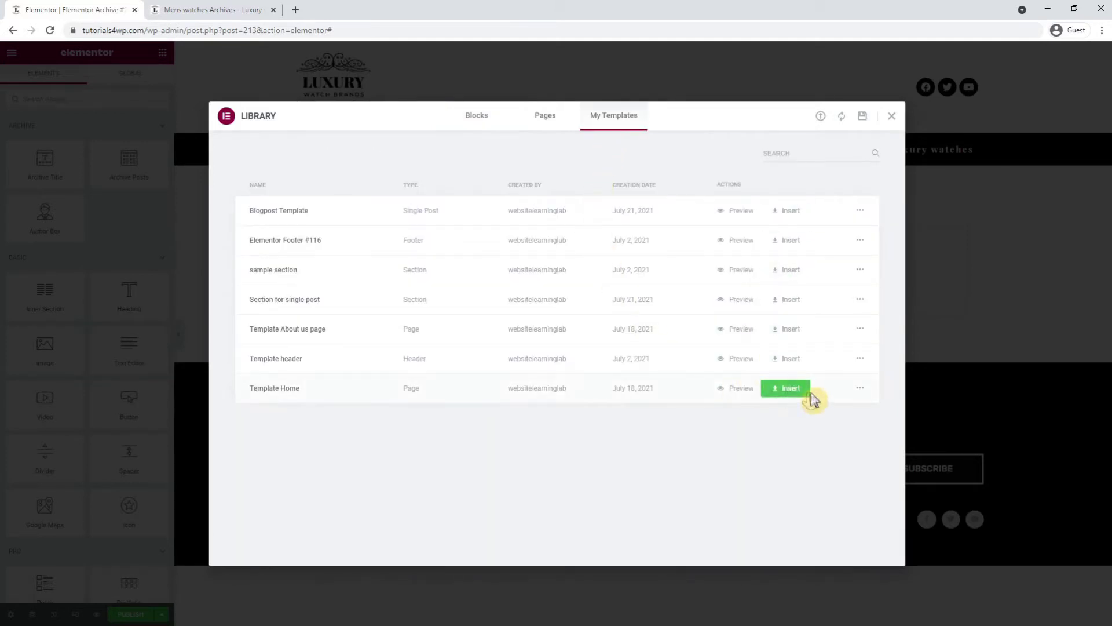
left_click(792, 394)
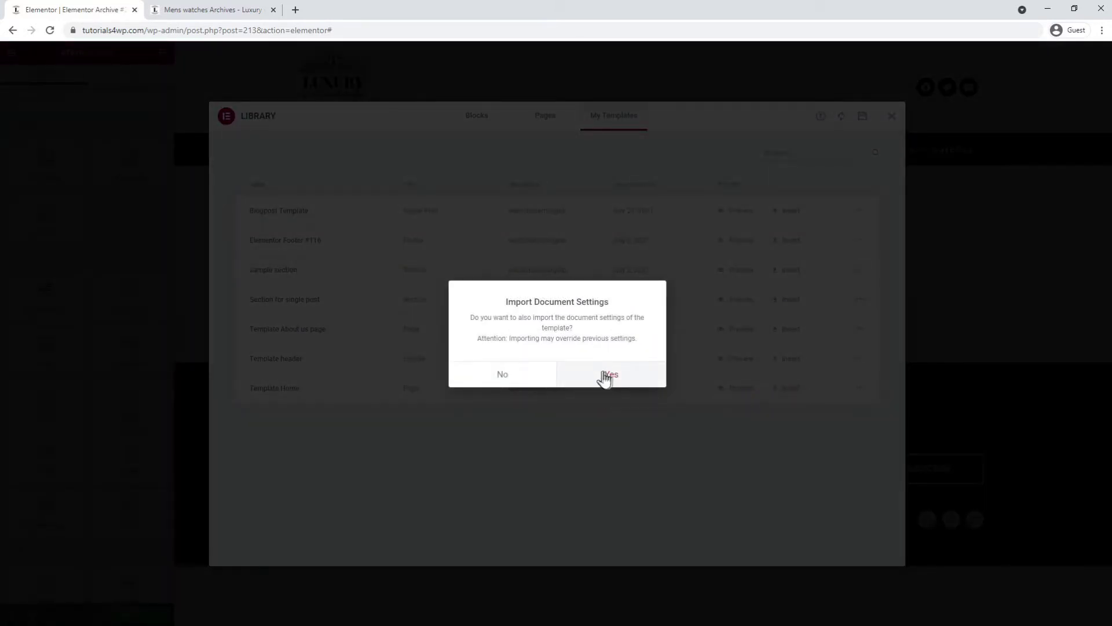
left_click(605, 375)
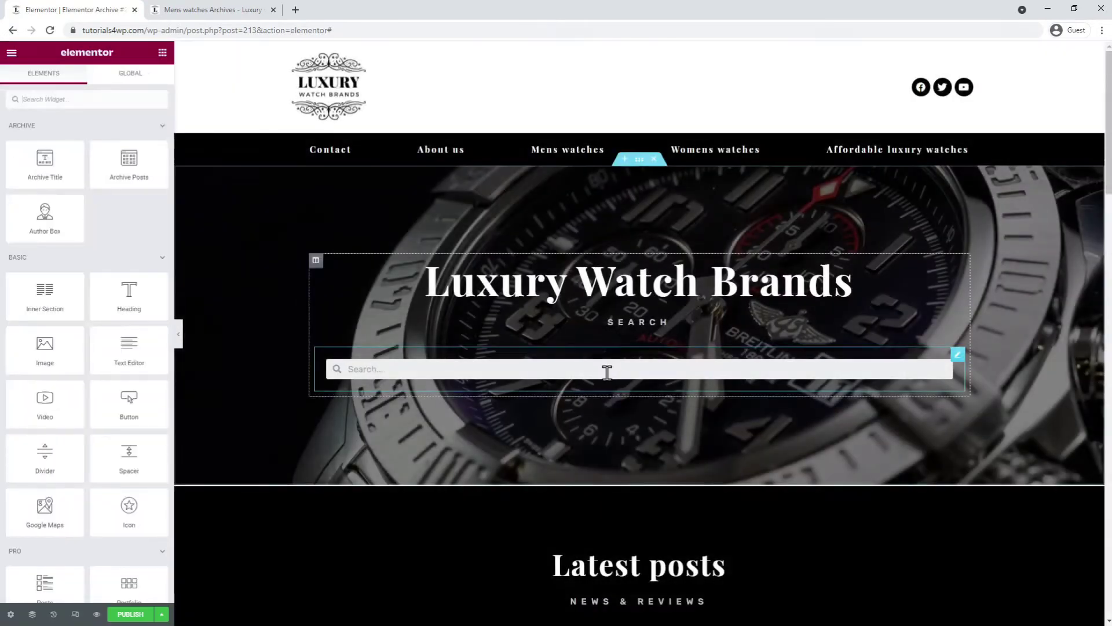
Step: Set the archive template's page layout to Elementor Full Width
left_click(11, 614)
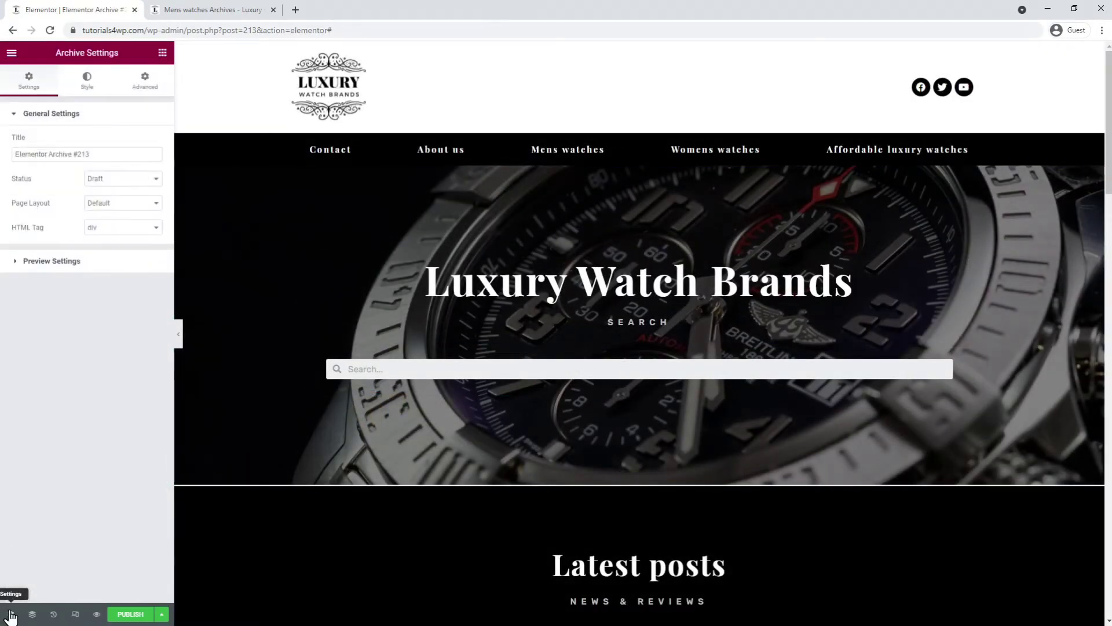
left_click(131, 238)
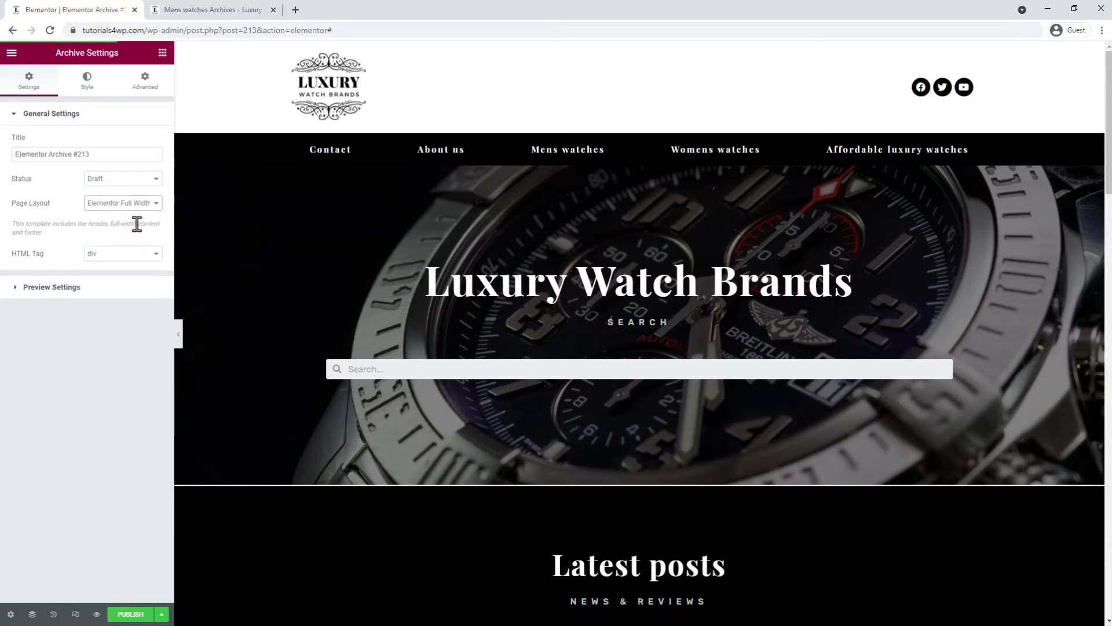
scroll(196, 281, "down", 4)
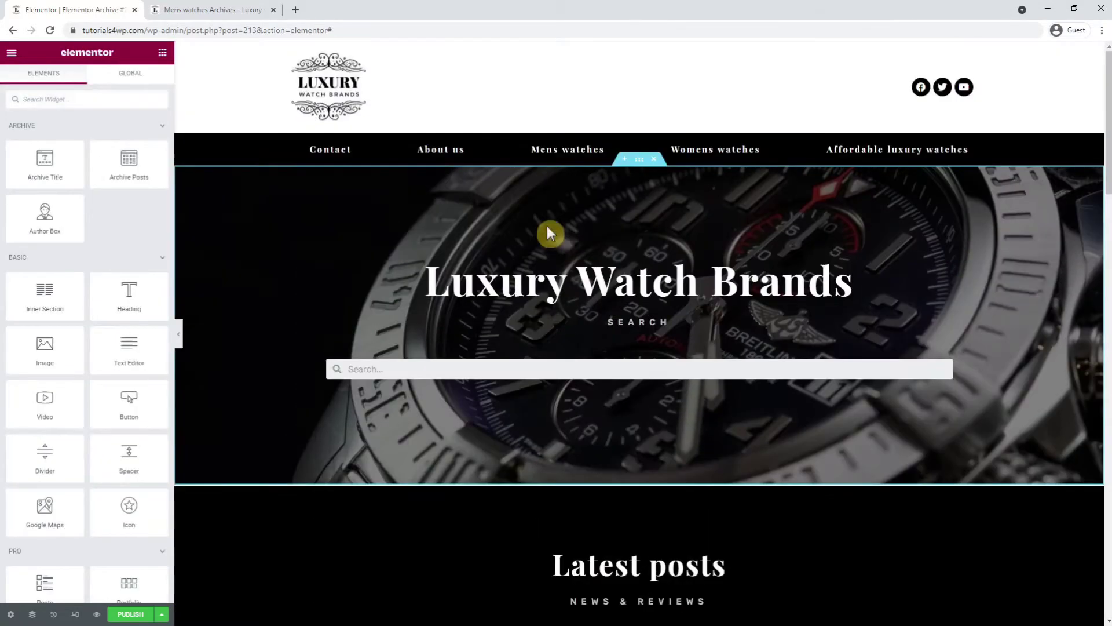
Step: Delete the hero search, Buy online and About us sections, keeping only Latest posts
left_click(654, 159)
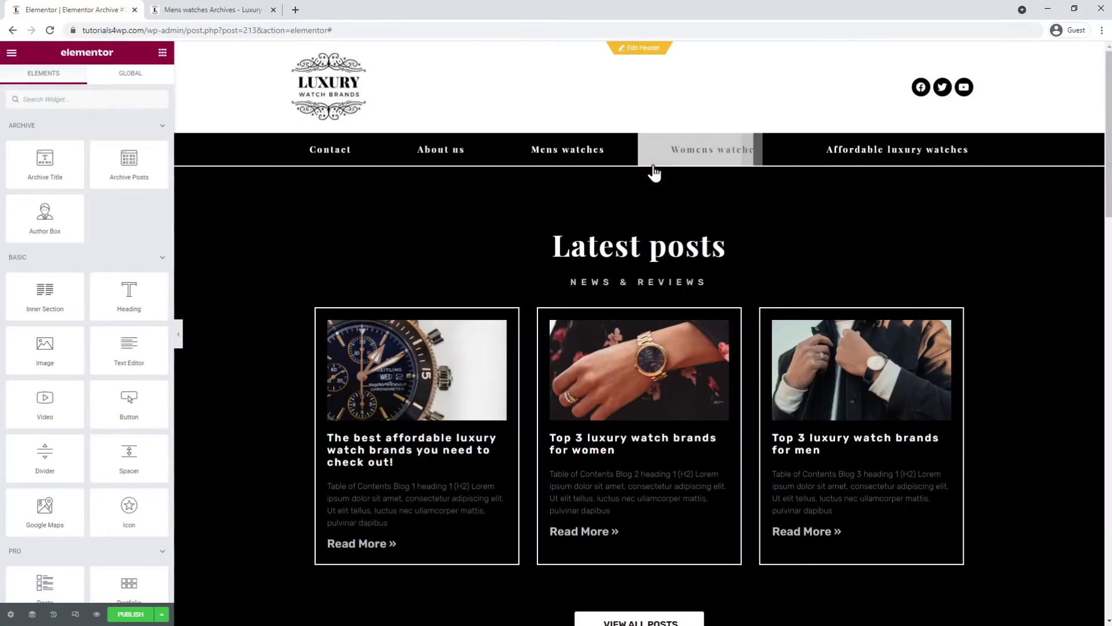
left_click(32, 614)
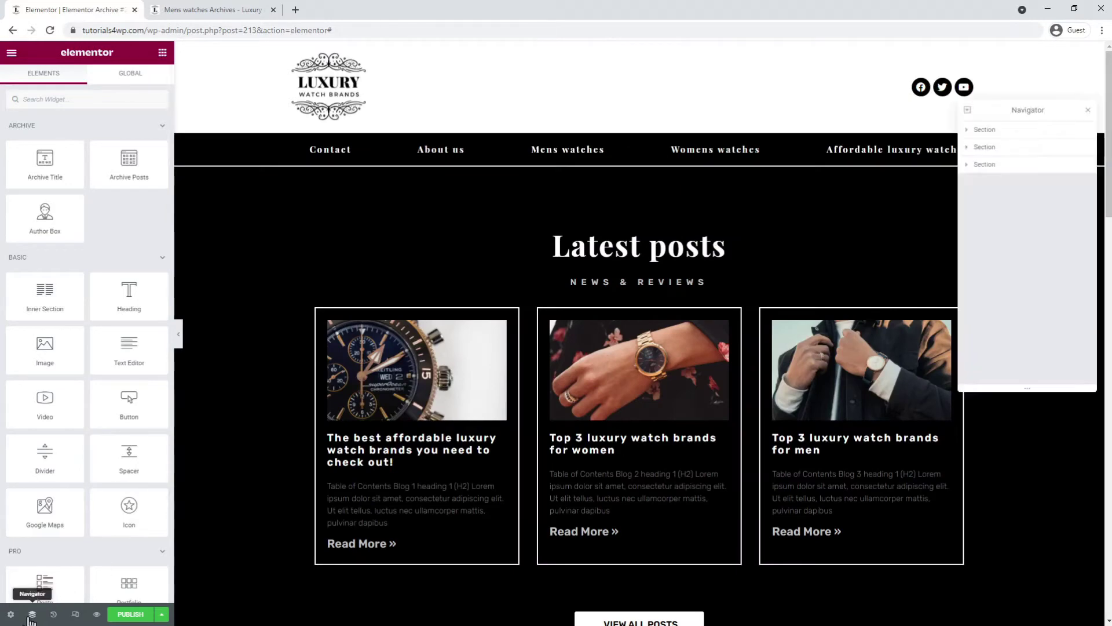
scroll(717, 316, "down", 5)
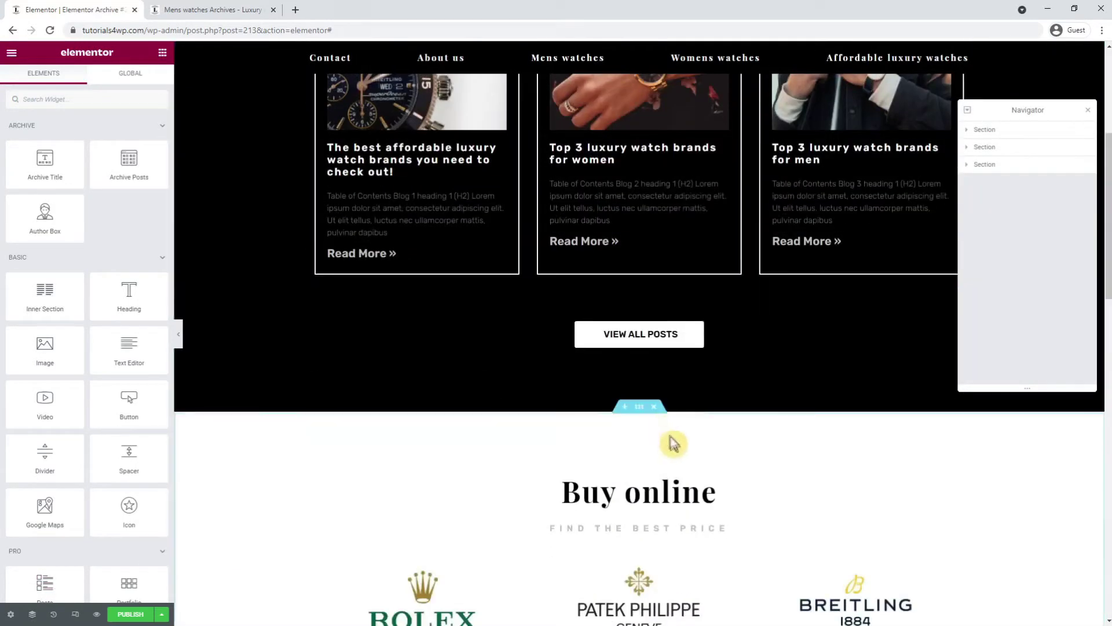
left_click(653, 406)
left_click(654, 406)
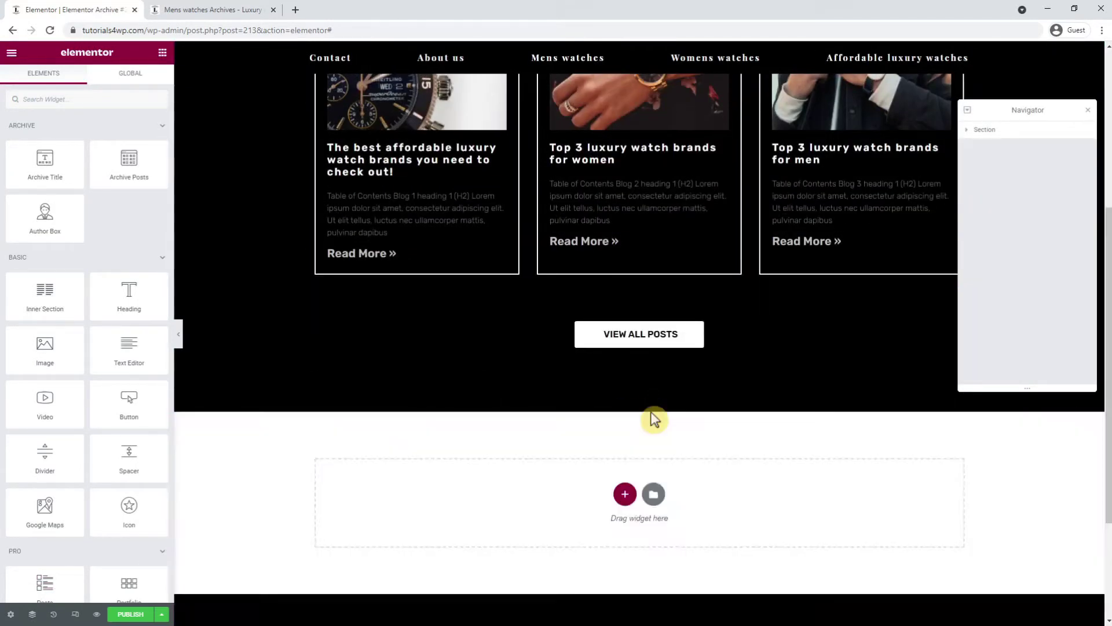
scroll(710, 427, "up", 5)
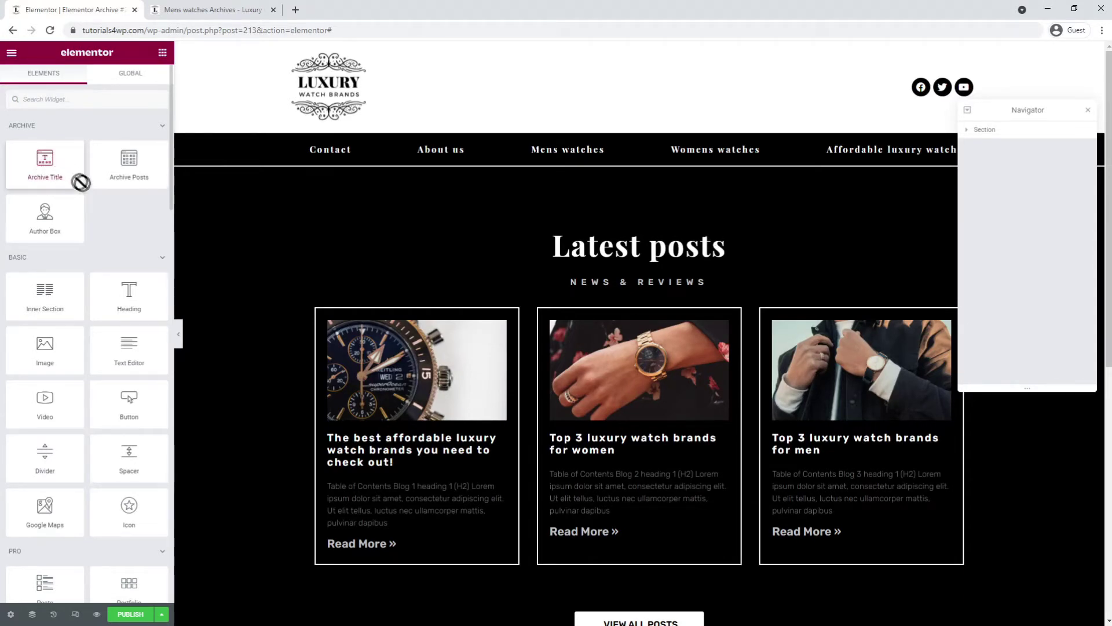
Step: Add an Archive Title above Latest posts and paste the Latest posts heading's style onto it
left_click_drag(80, 183, 697, 238)
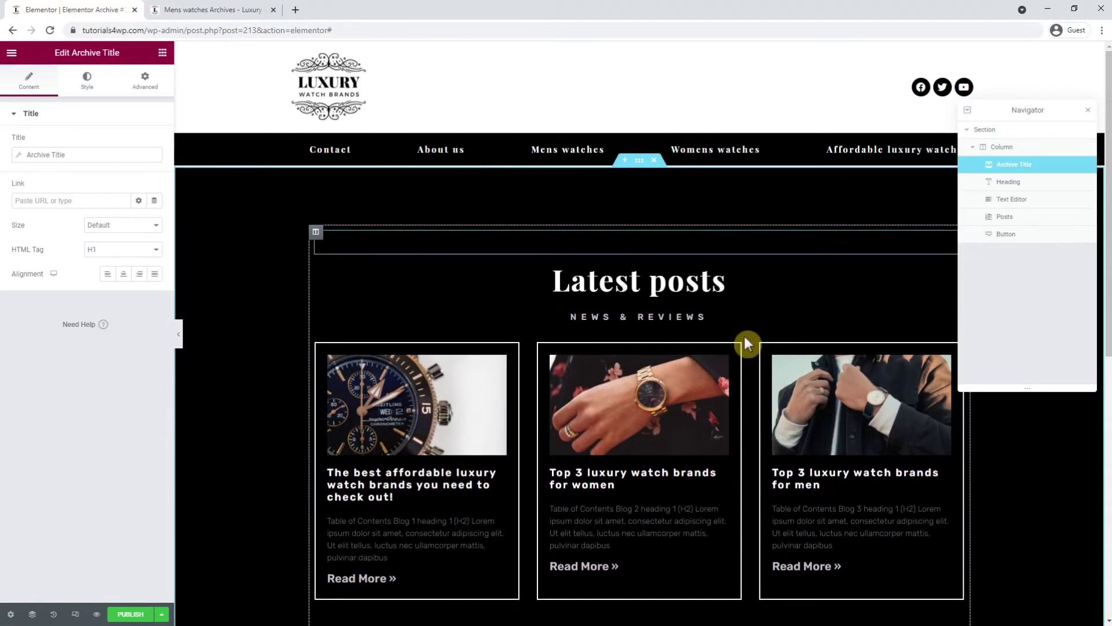
right_click(657, 287)
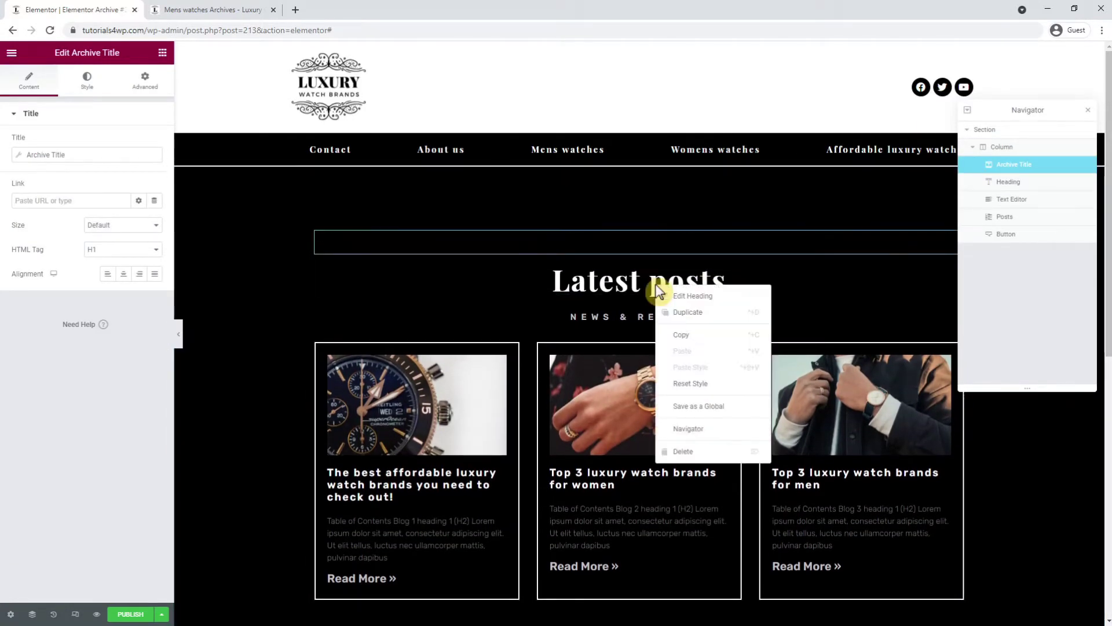
left_click(694, 338)
right_click(512, 232)
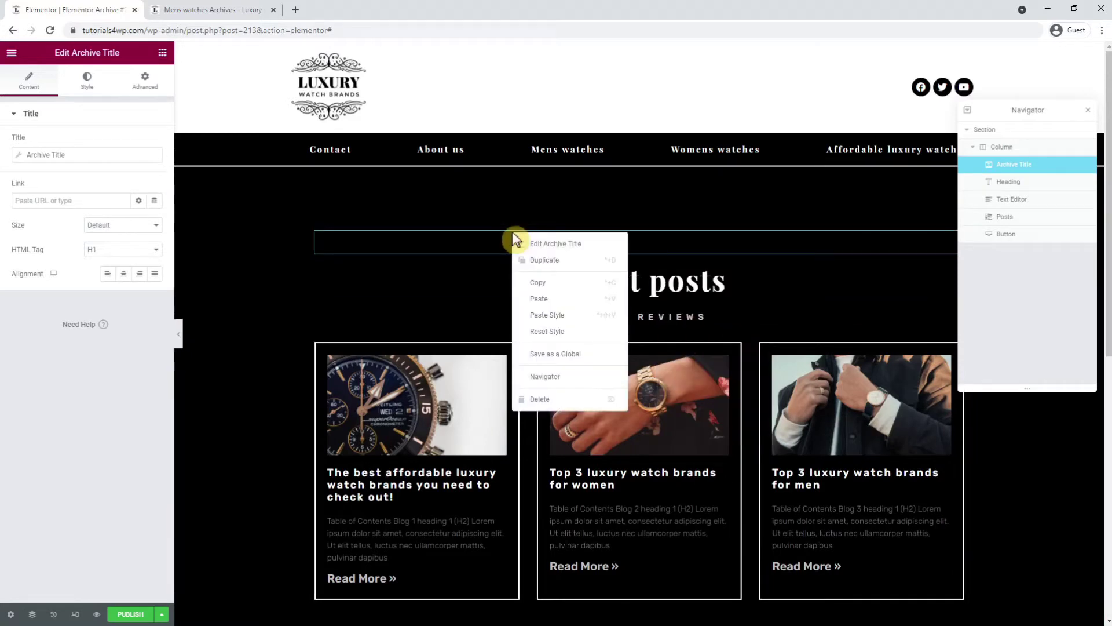
left_click(553, 315)
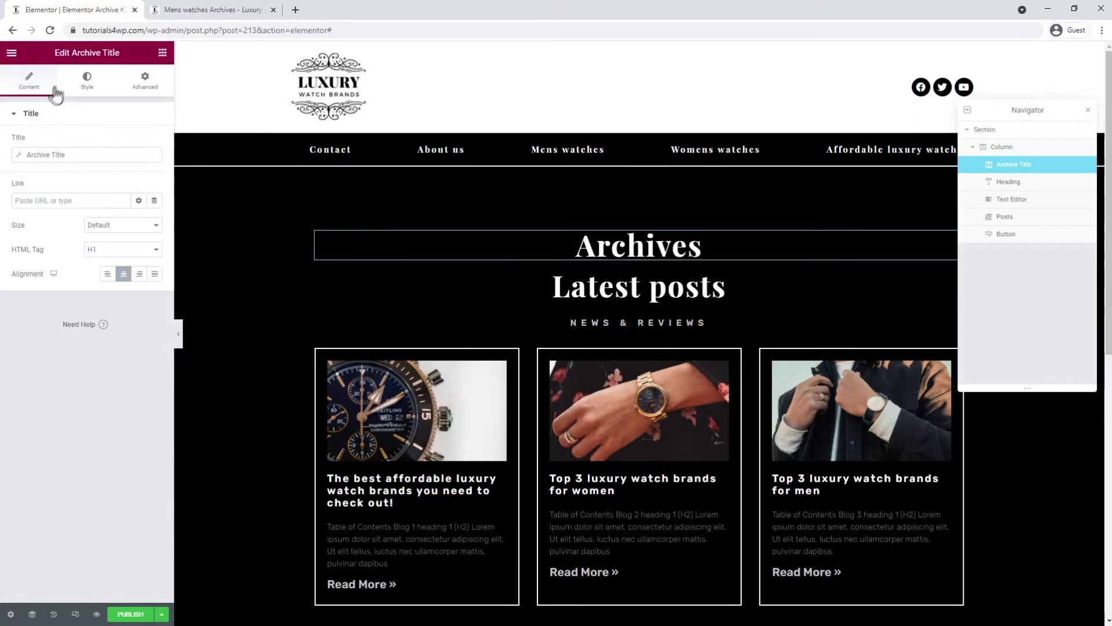
Step: Make the Archive Title text colour black
left_click(86, 80)
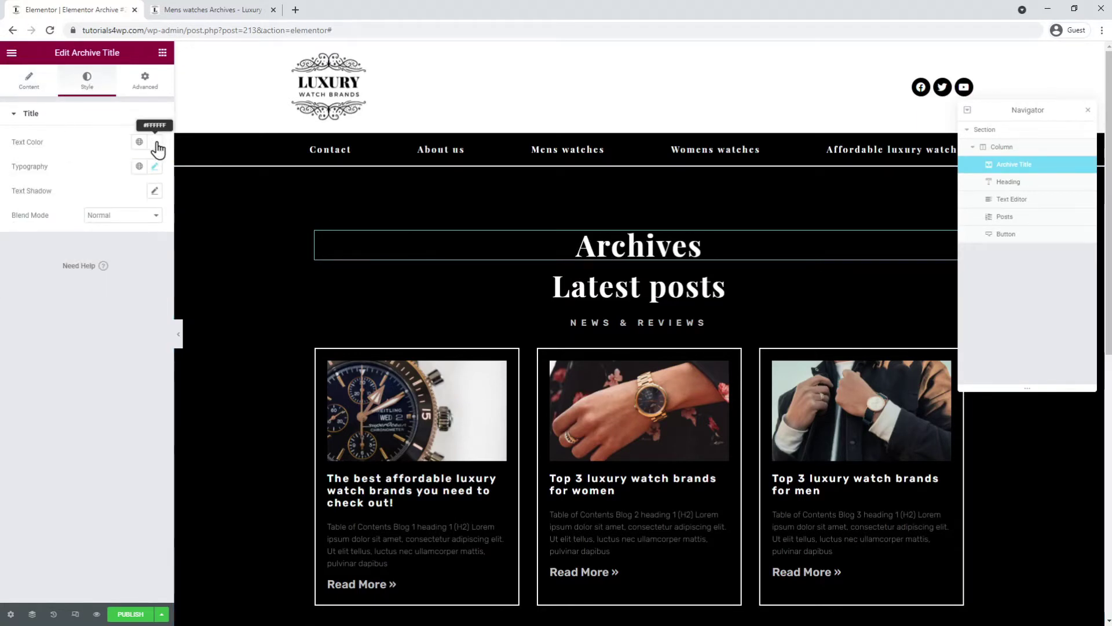
left_click(158, 149)
left_click_drag(107, 186, 12, 297)
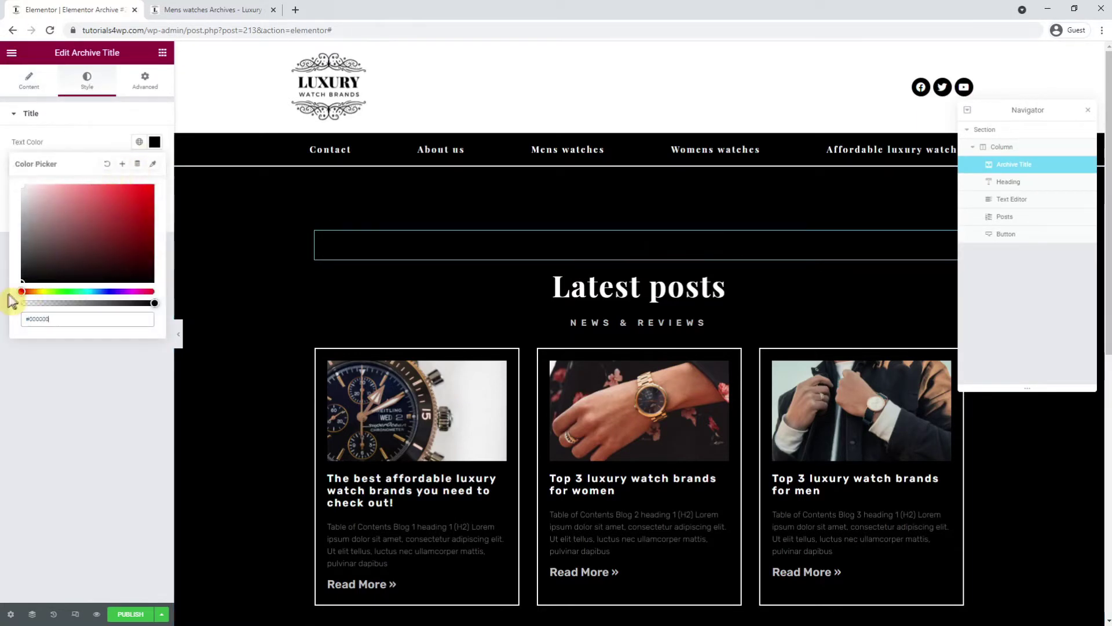
left_click(64, 370)
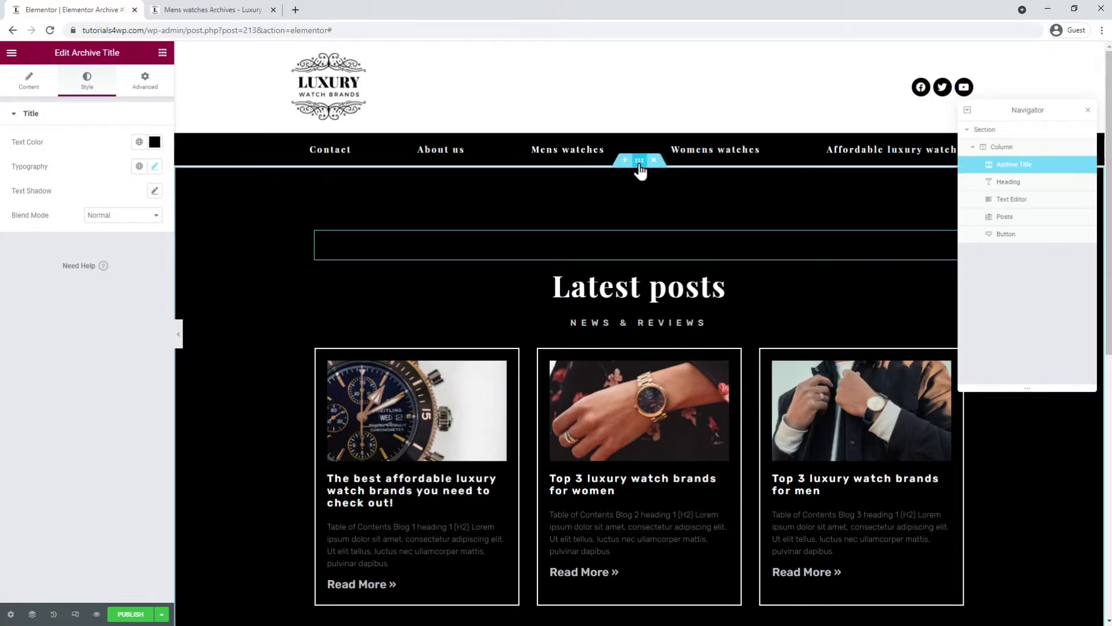
Step: Change the section background colour from black to white #FFFFFF
left_click(640, 169)
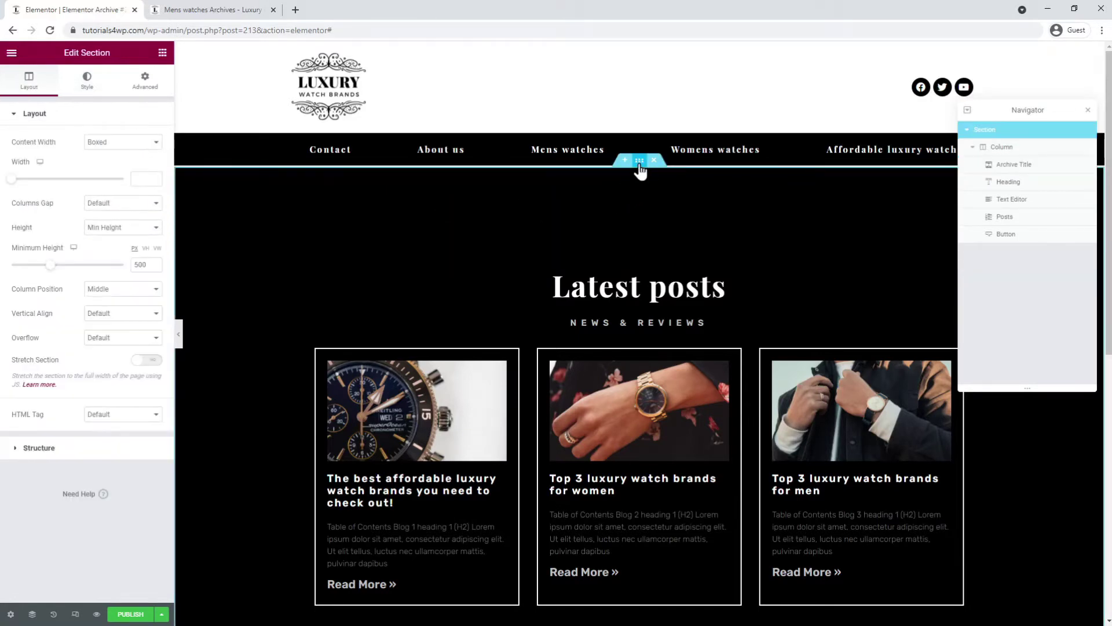
left_click(88, 81)
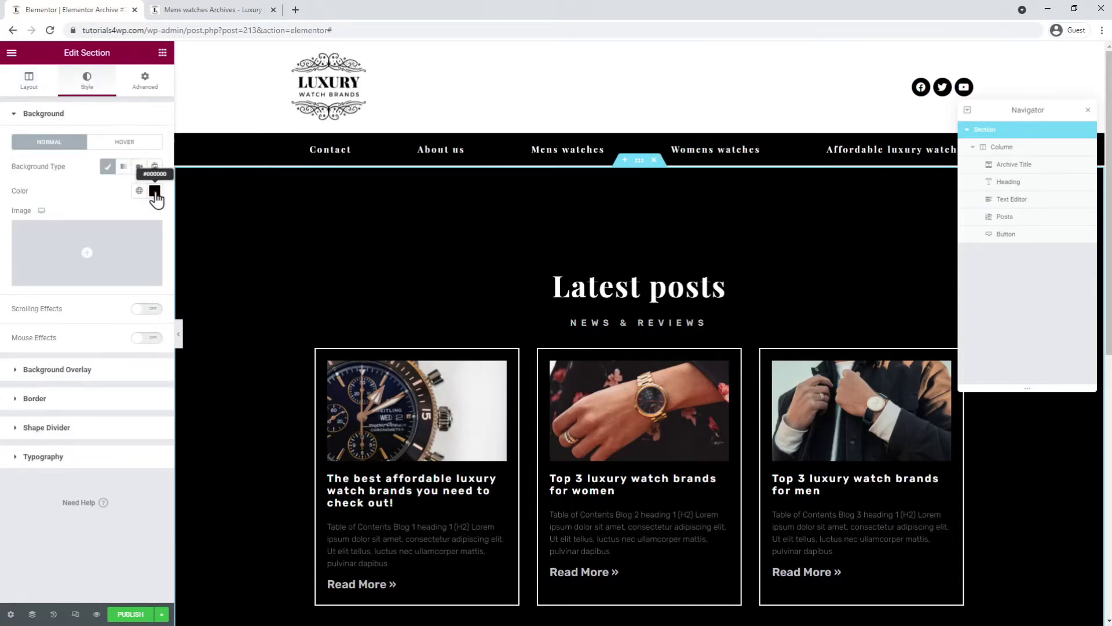
left_click(155, 198)
left_click_drag(34, 272, 14, 226)
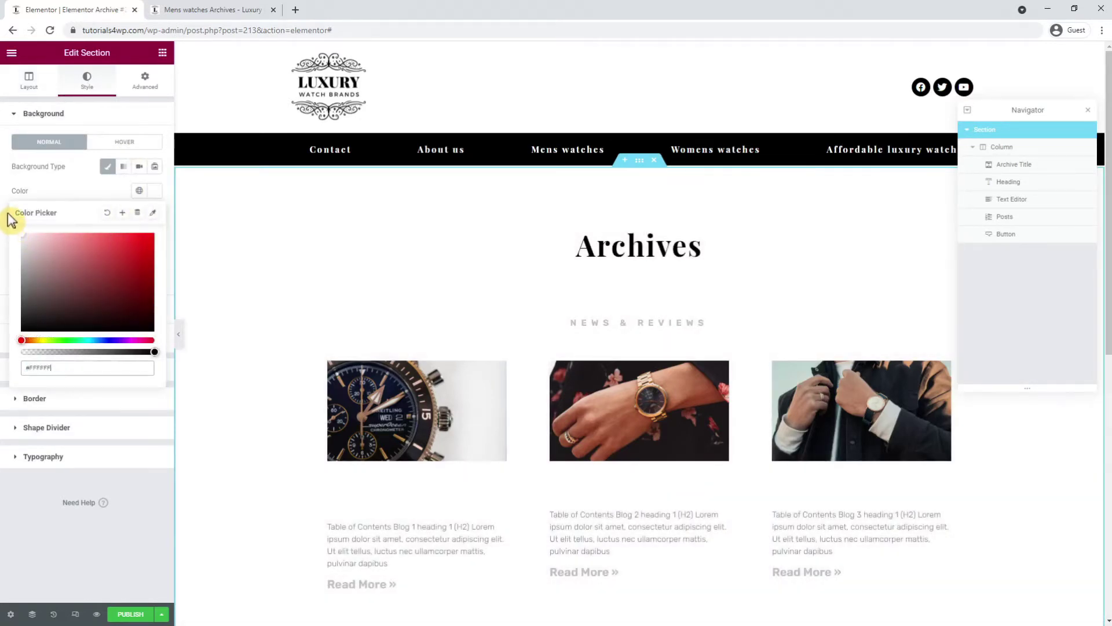
scroll(252, 183, "down", 1)
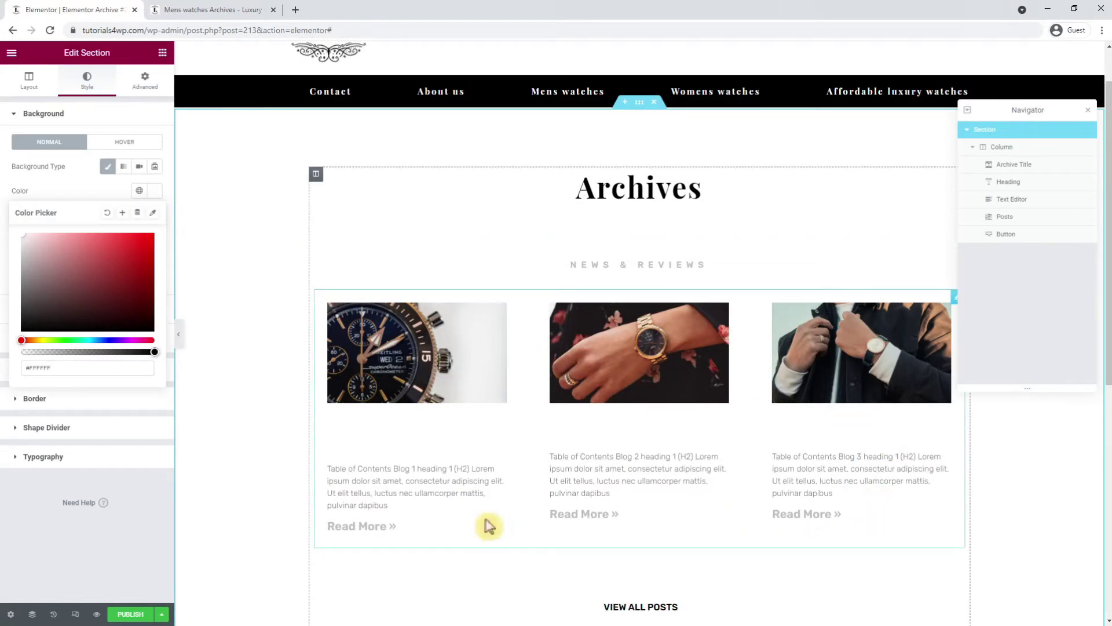
right_click(482, 425)
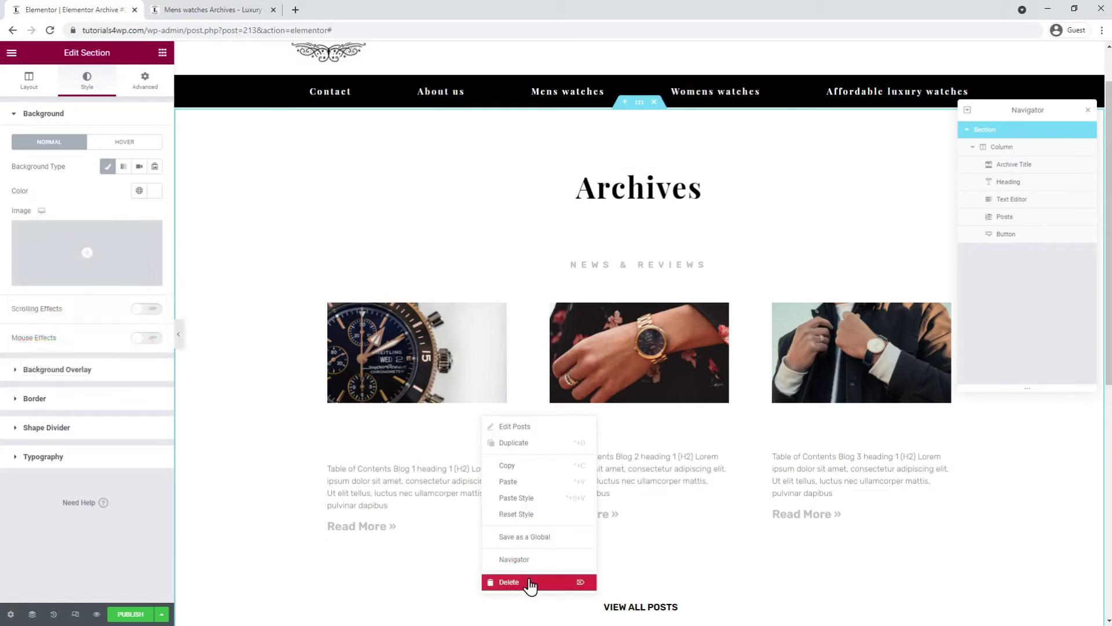
Step: Delete the old Posts widget and place an Archive Posts grid above VIEW ALL POSTS
left_click(509, 582)
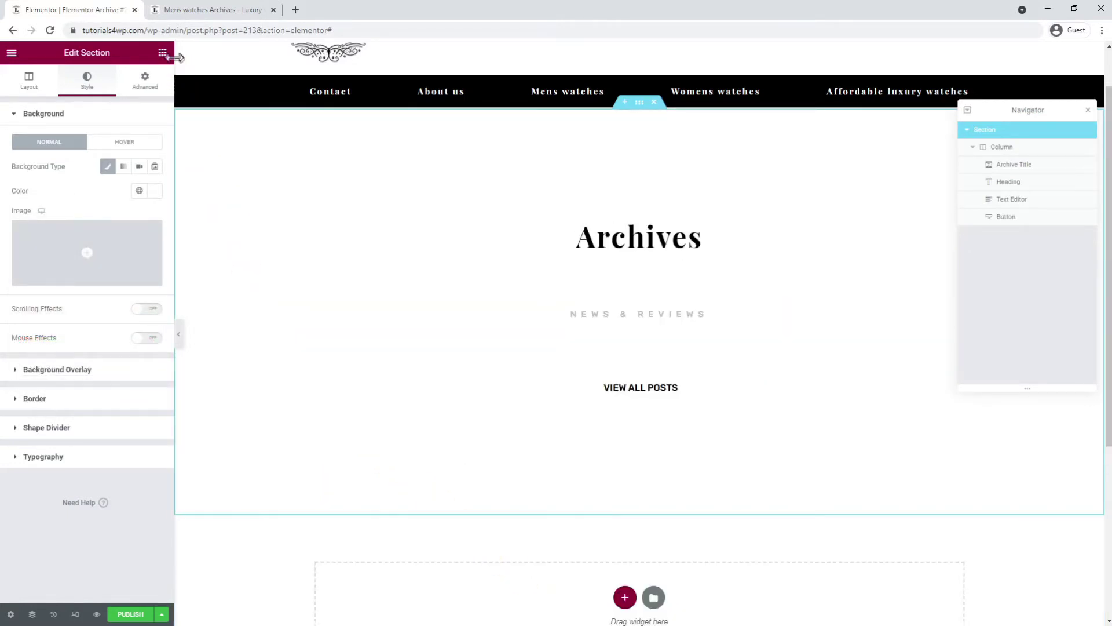
left_click(162, 53)
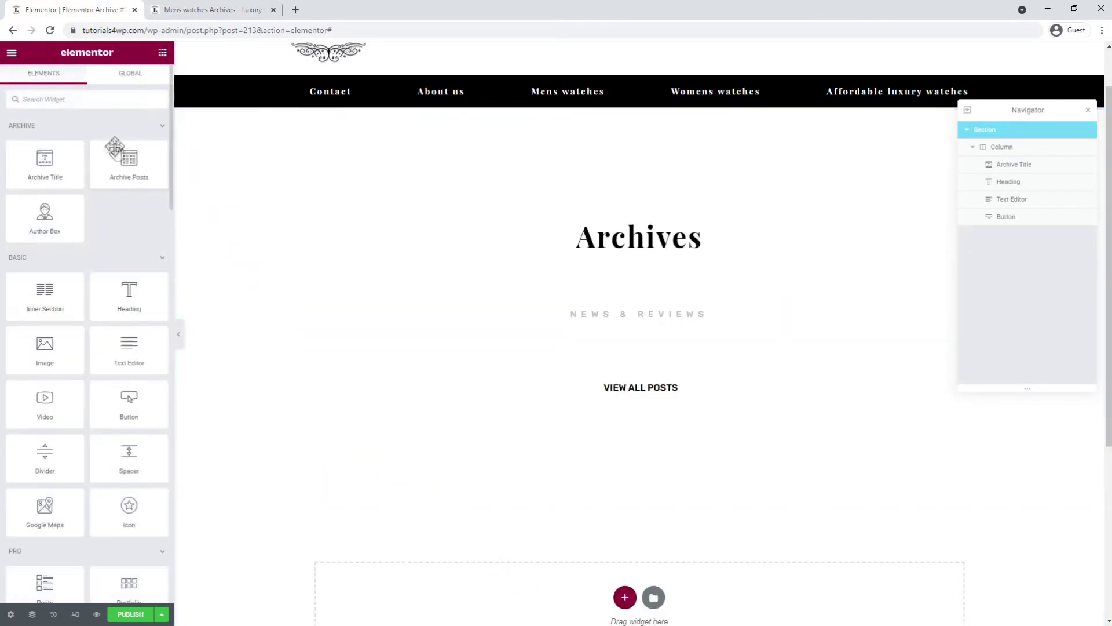
left_click_drag(114, 166, 668, 354)
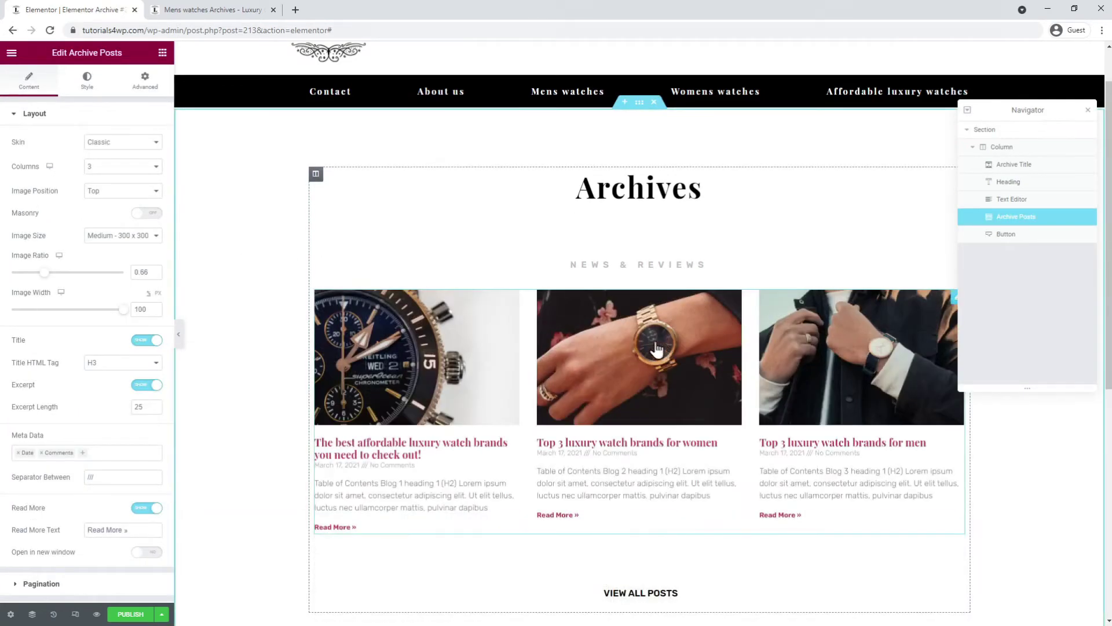
scroll(652, 346, "down", 2)
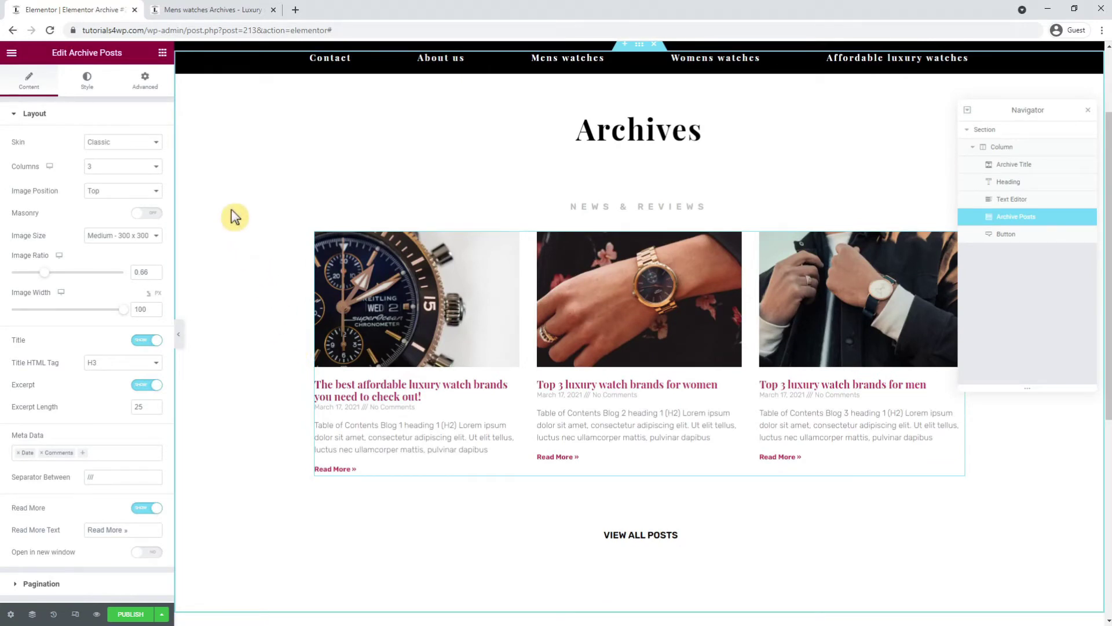
Step: Switch the posts to the Cards skin with Medium Large images at a 0.56 ratio
left_click(122, 145)
left_click(115, 168)
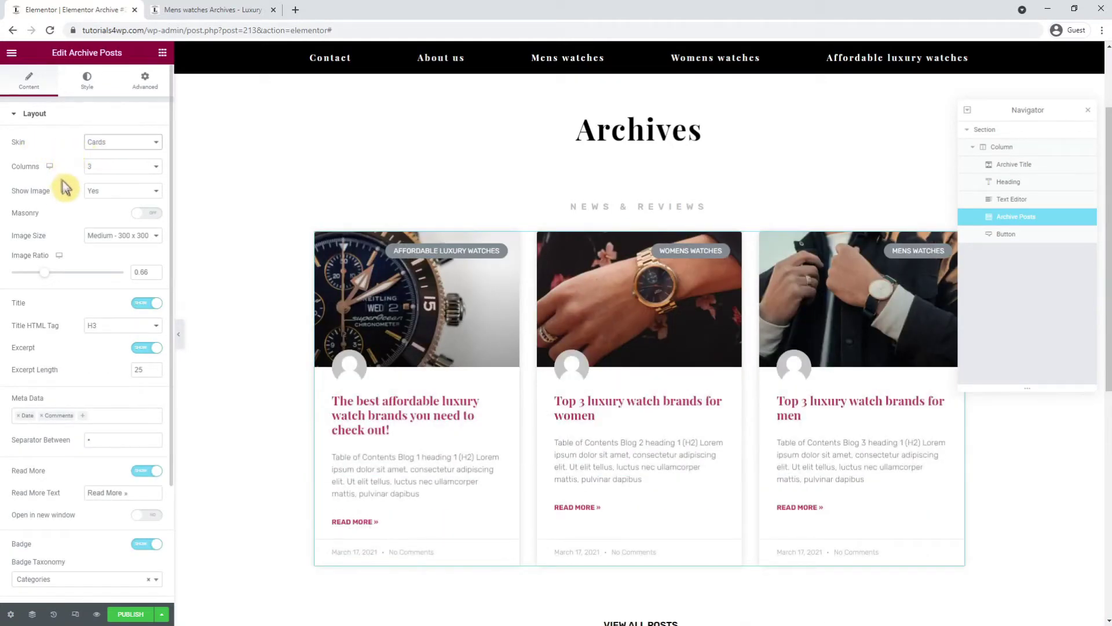
left_click(134, 271)
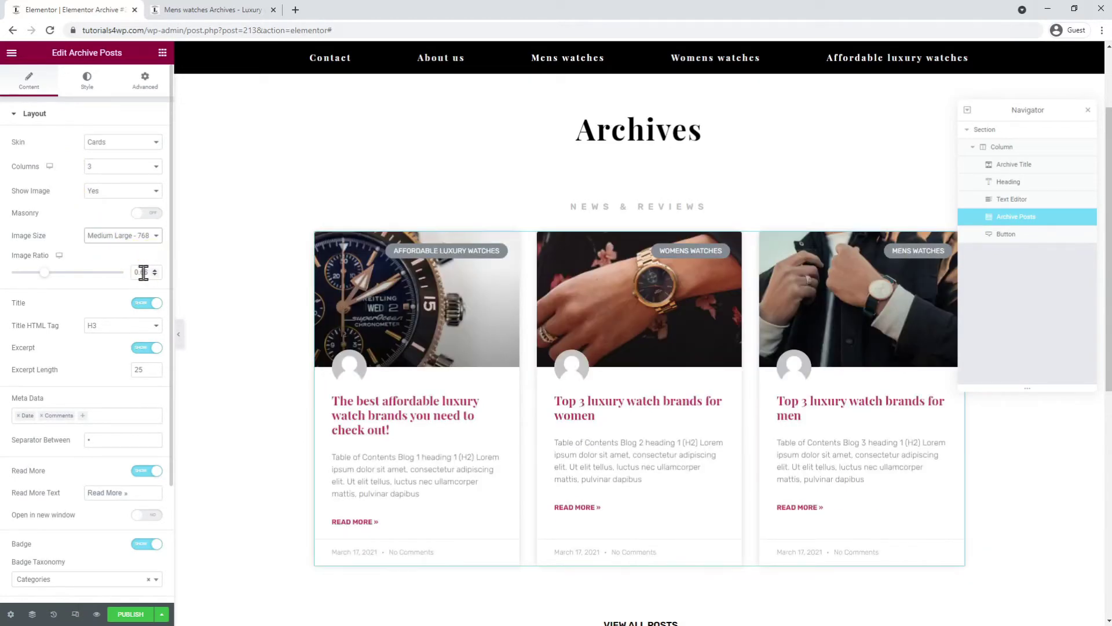
double_click(144, 272)
type("0.56")
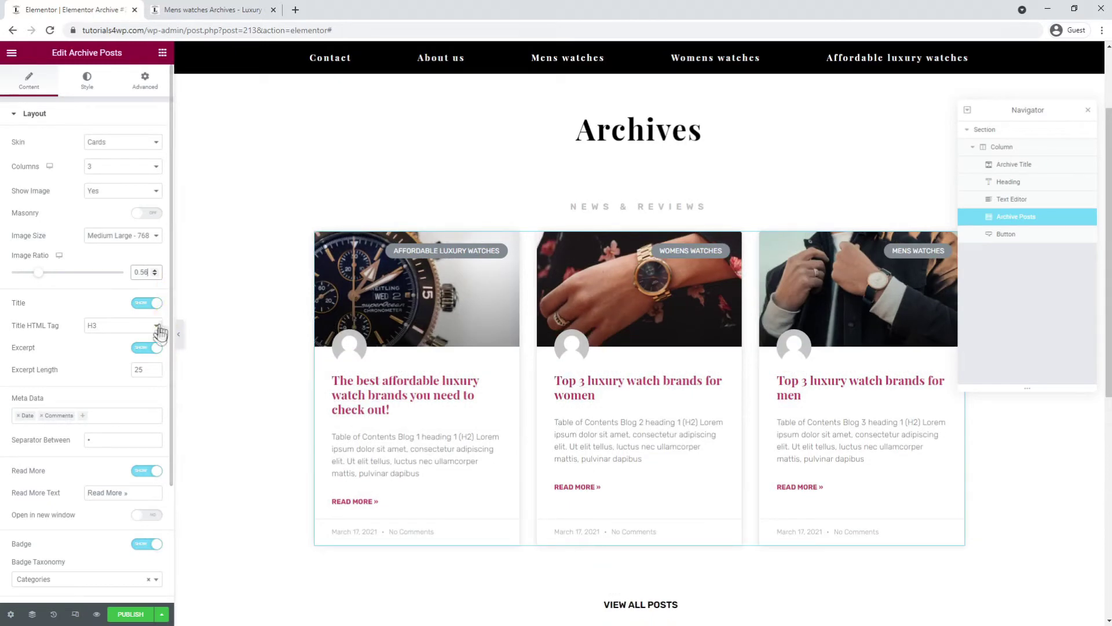
Step: Remove Comments and Date from the meta data and hide the cards' badges and avatars
left_click(42, 416)
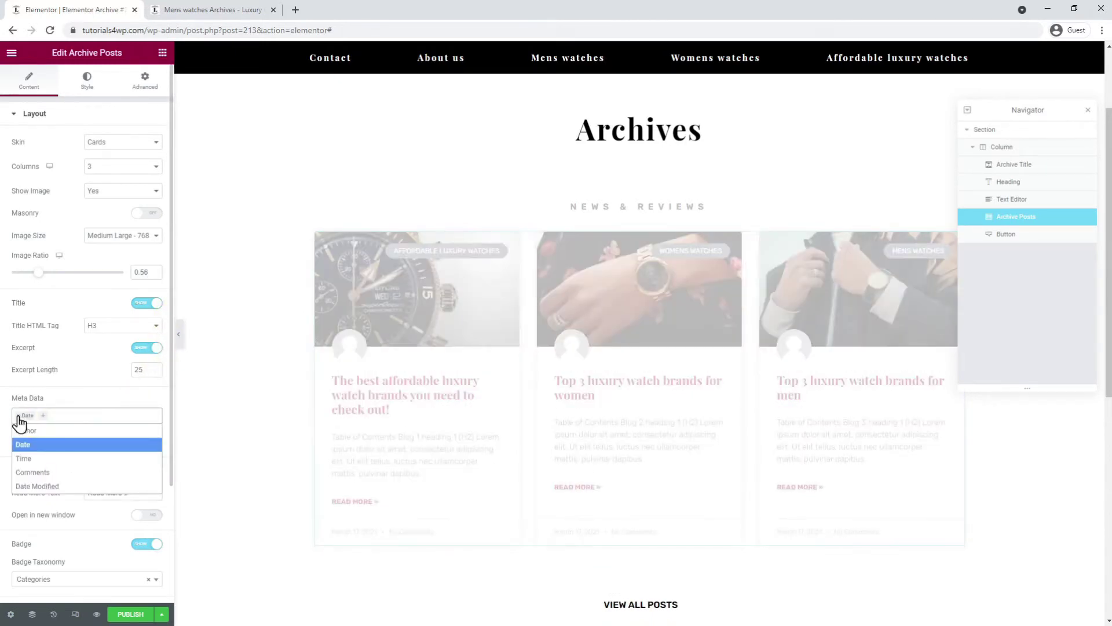
left_click(18, 416)
left_click(110, 461)
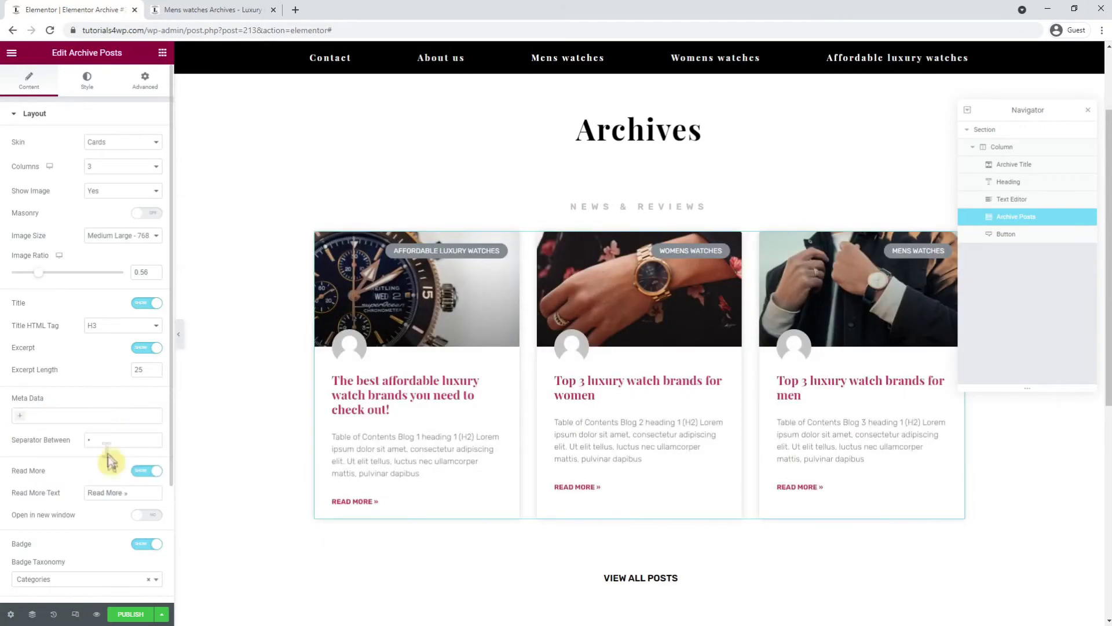
left_click(139, 545)
scroll(137, 550, "down", 2)
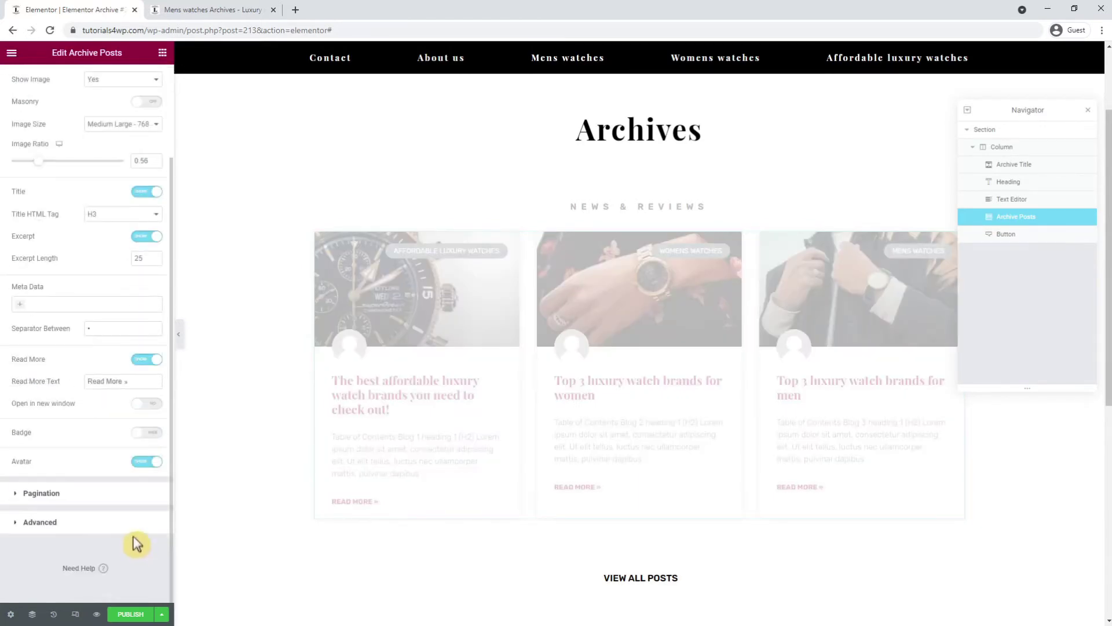
left_click(148, 464)
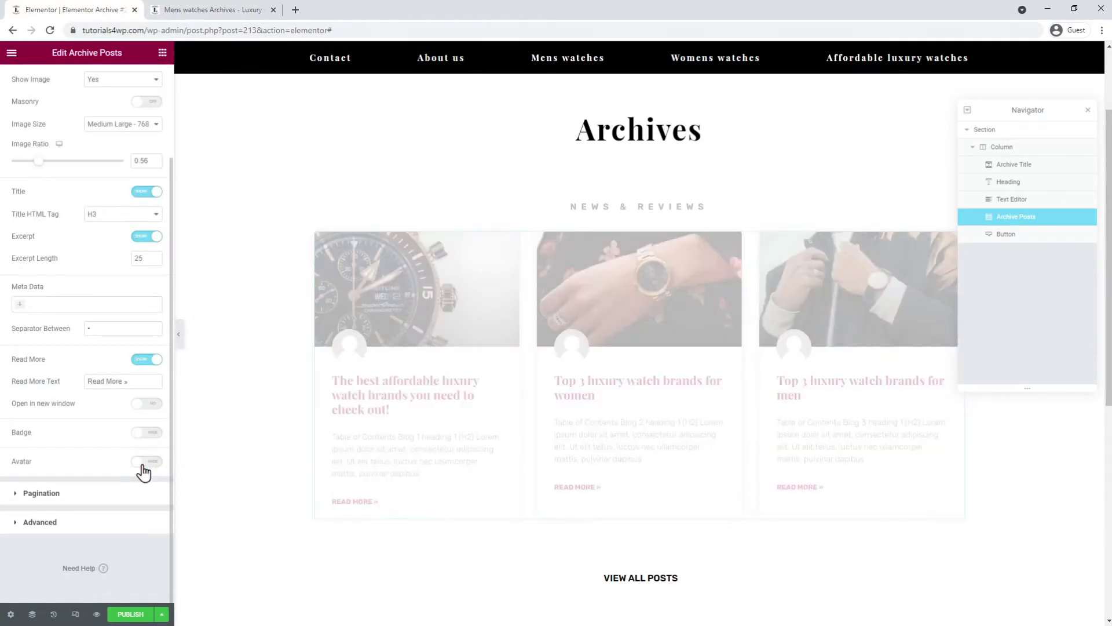
scroll(61, 193, "up", 2)
Step: In the Card style settings, set border width 2, horizontal padding 20 and Box Shadow off
left_click(86, 84)
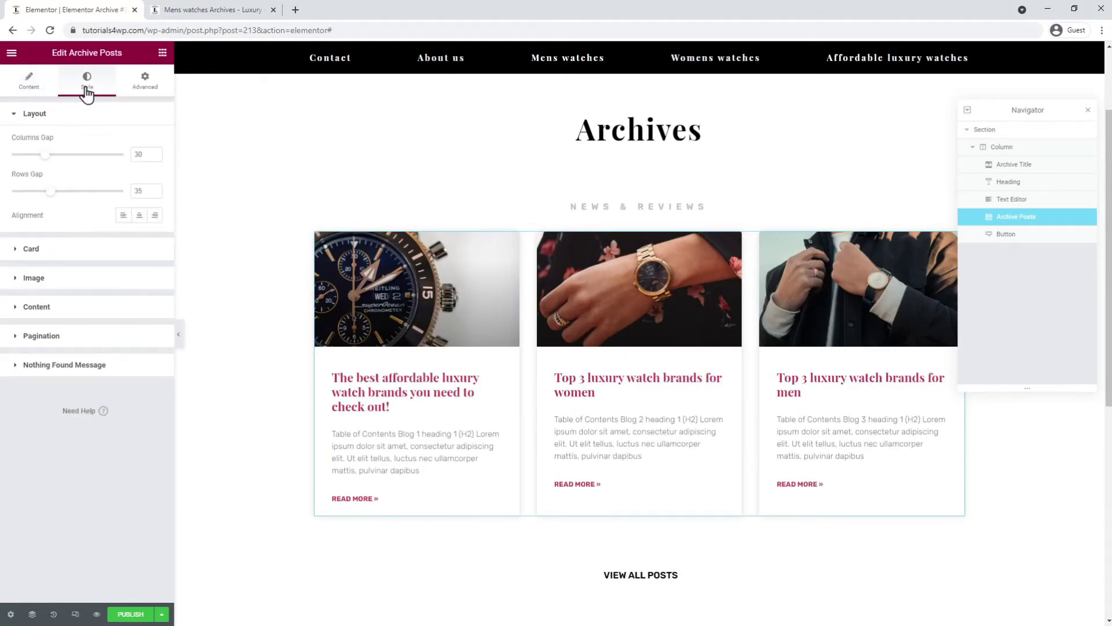
left_click(71, 250)
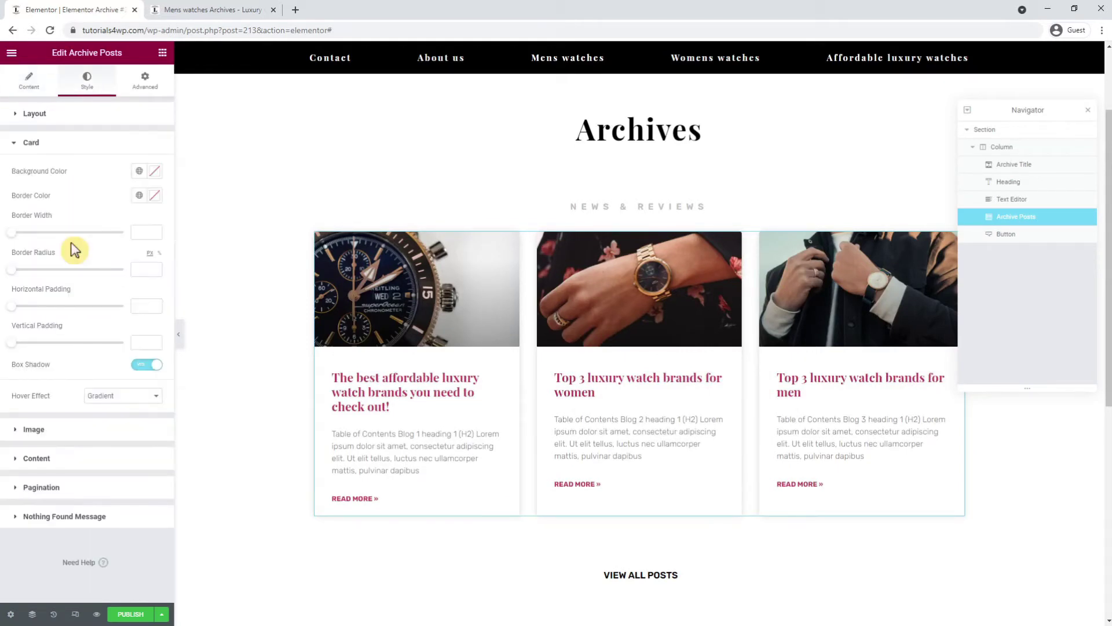
left_click(140, 232)
type("2")
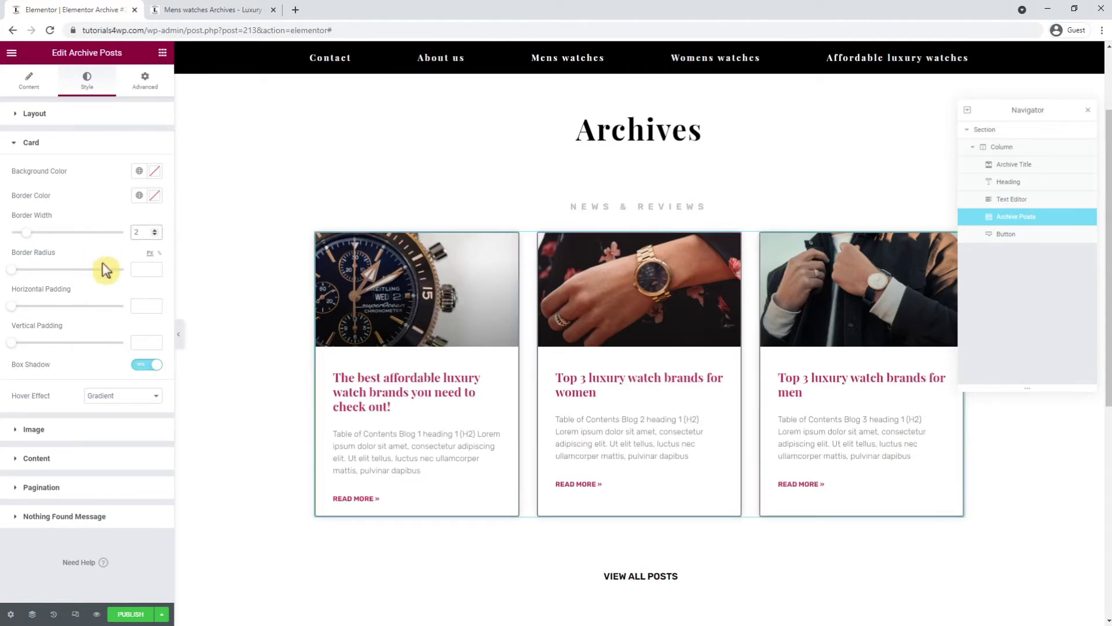
left_click(140, 306)
type("20")
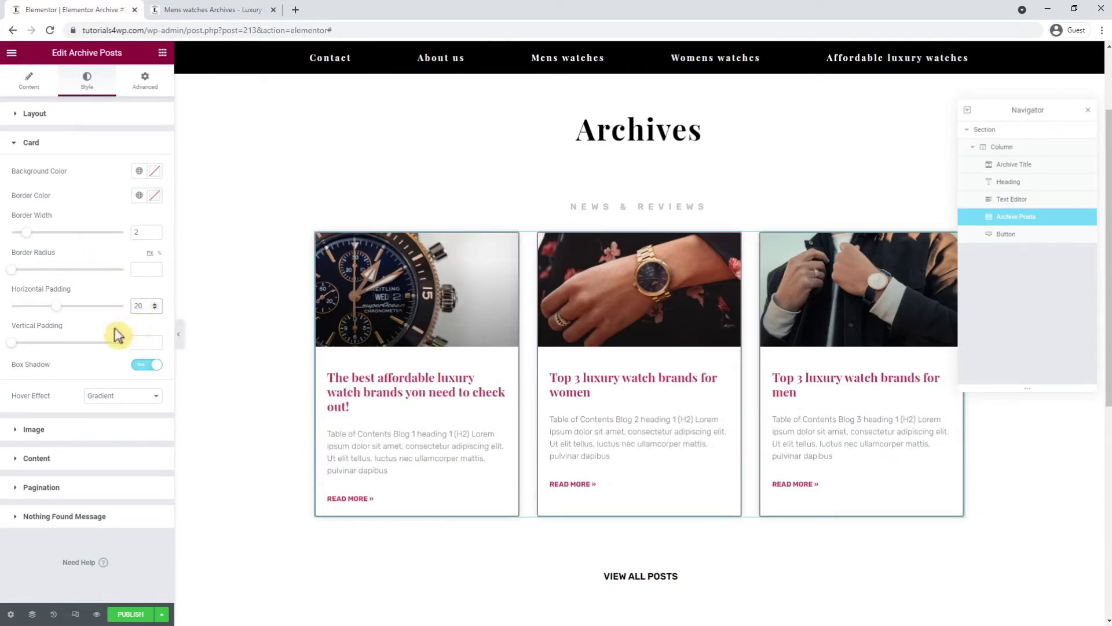
left_click(120, 364)
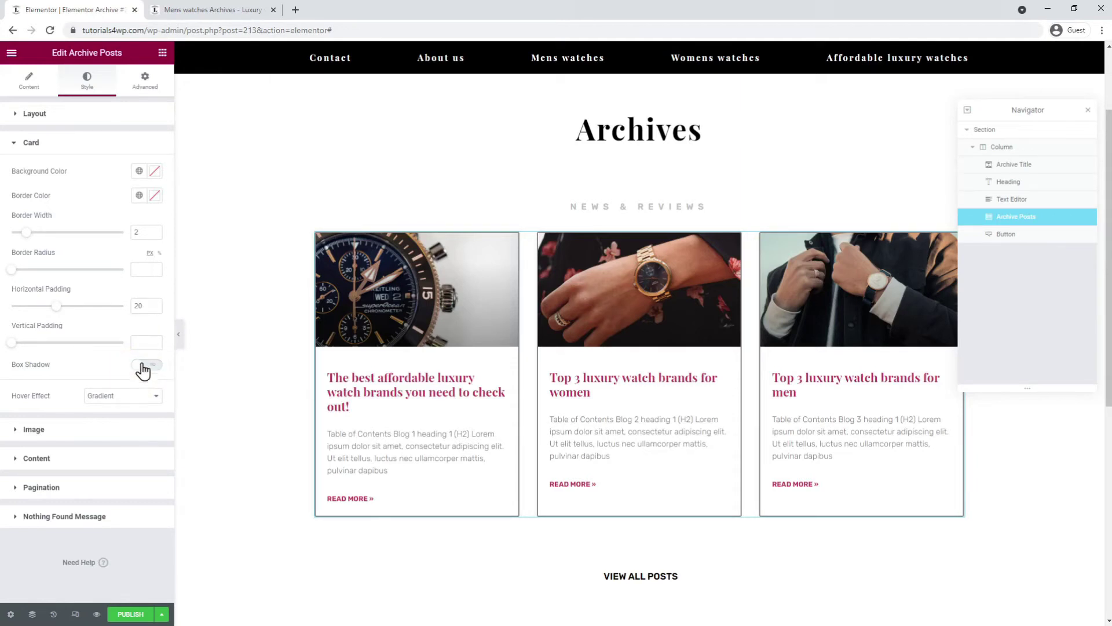
left_click(68, 462)
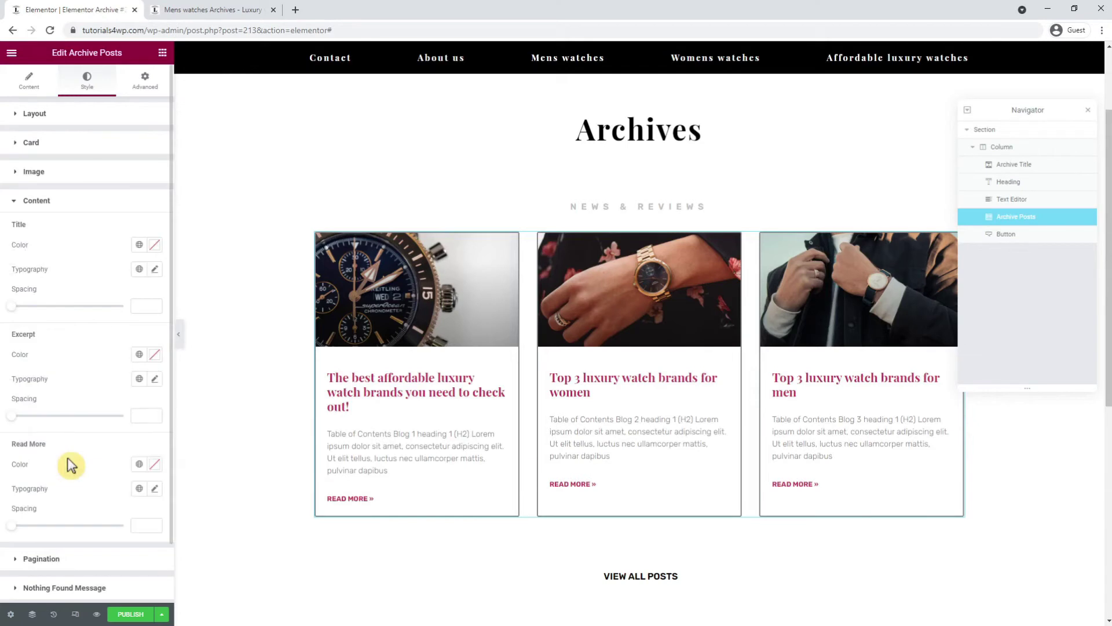
Step: Make the post titles black
left_click(154, 244)
left_click(96, 304)
left_click_drag(96, 304, 26, 398)
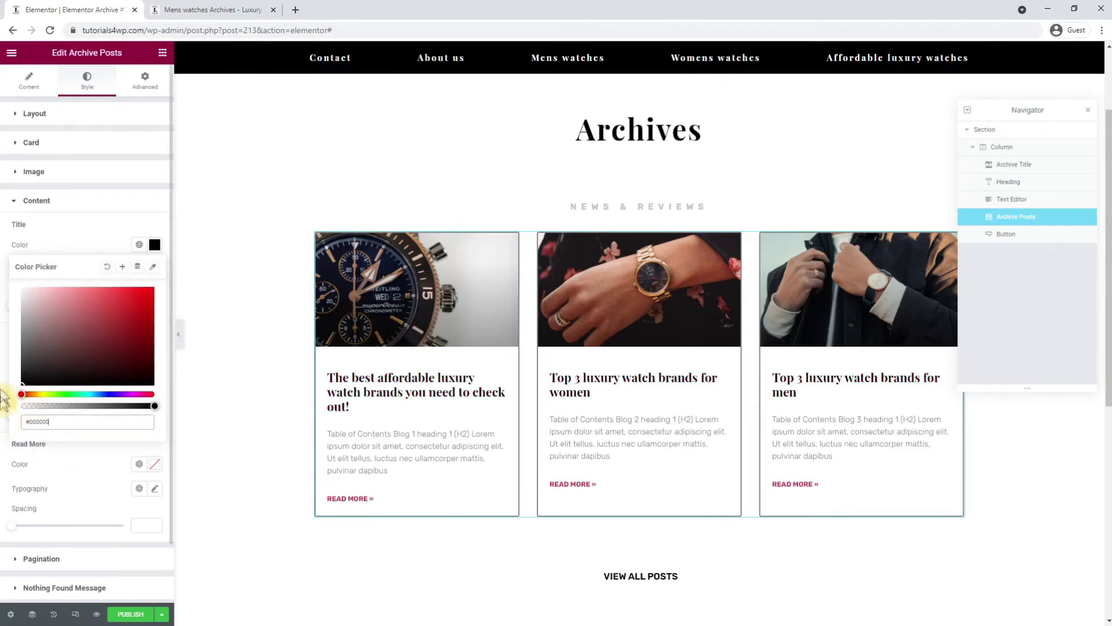
left_click(6, 380)
Step: Set the post titles to Rubik 600, line height 1.2, letter spacing 2.3, with spacing 20
left_click(154, 269)
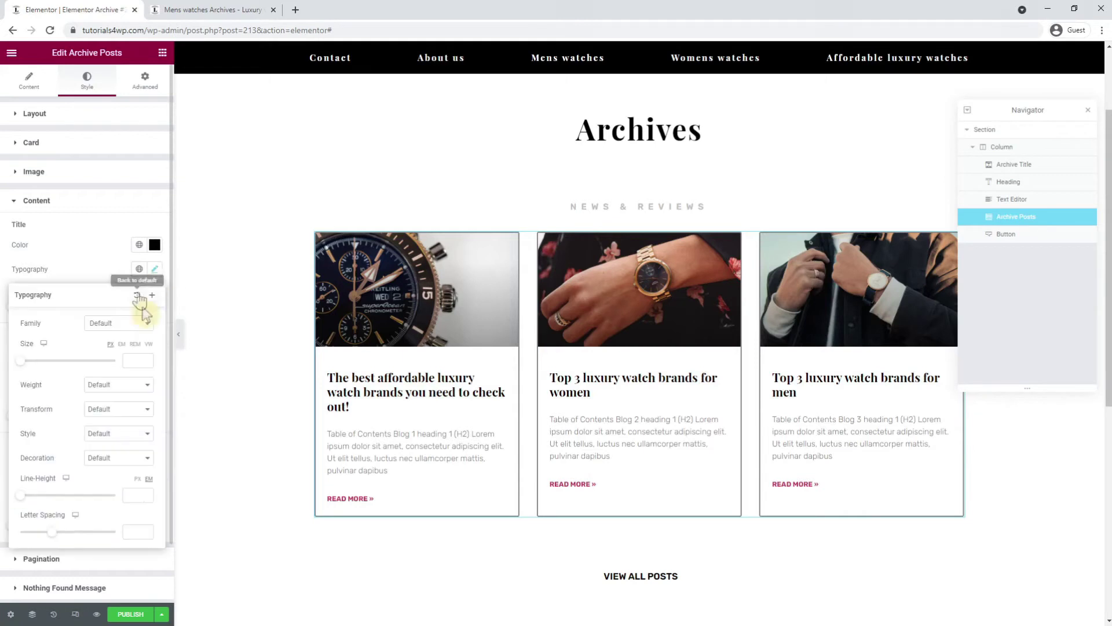
left_click(119, 324)
left_click(113, 394)
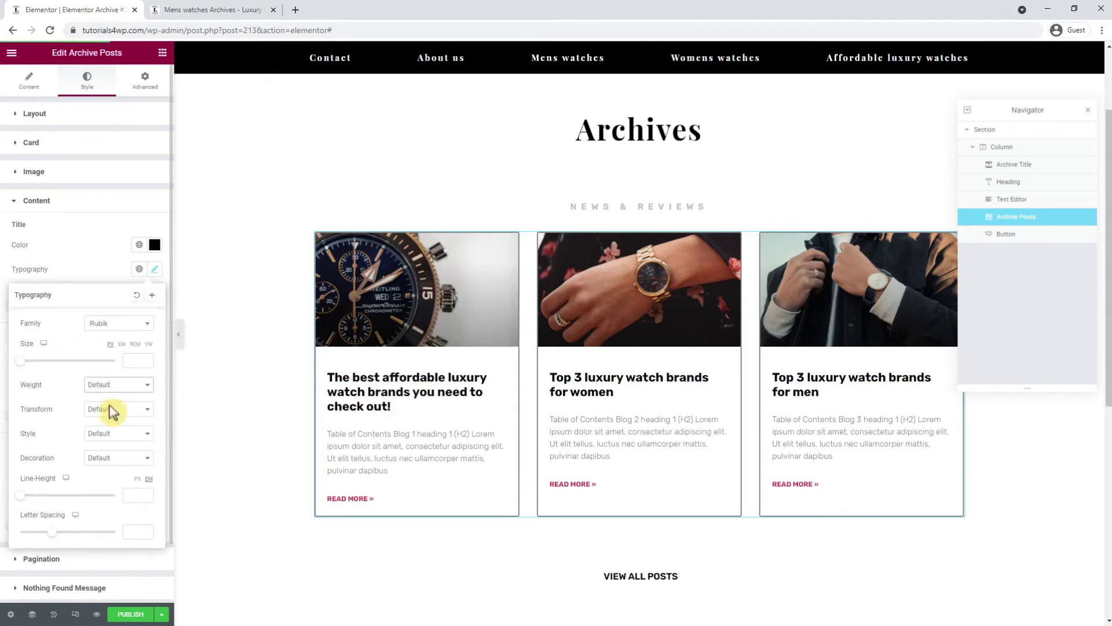
left_click(113, 412)
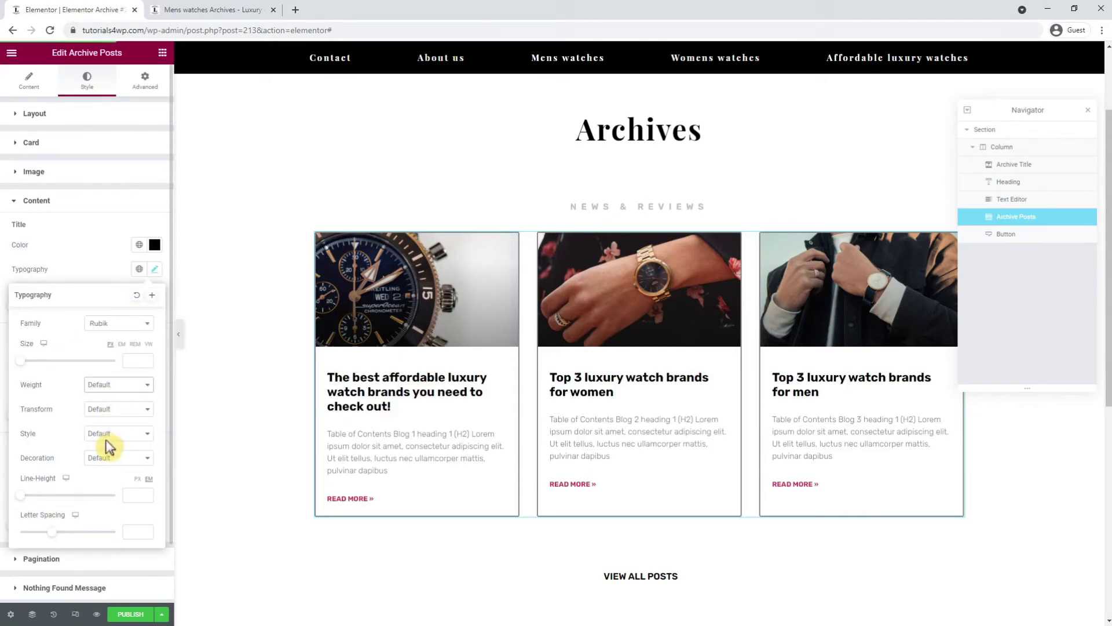
left_click(132, 496)
type("1.2")
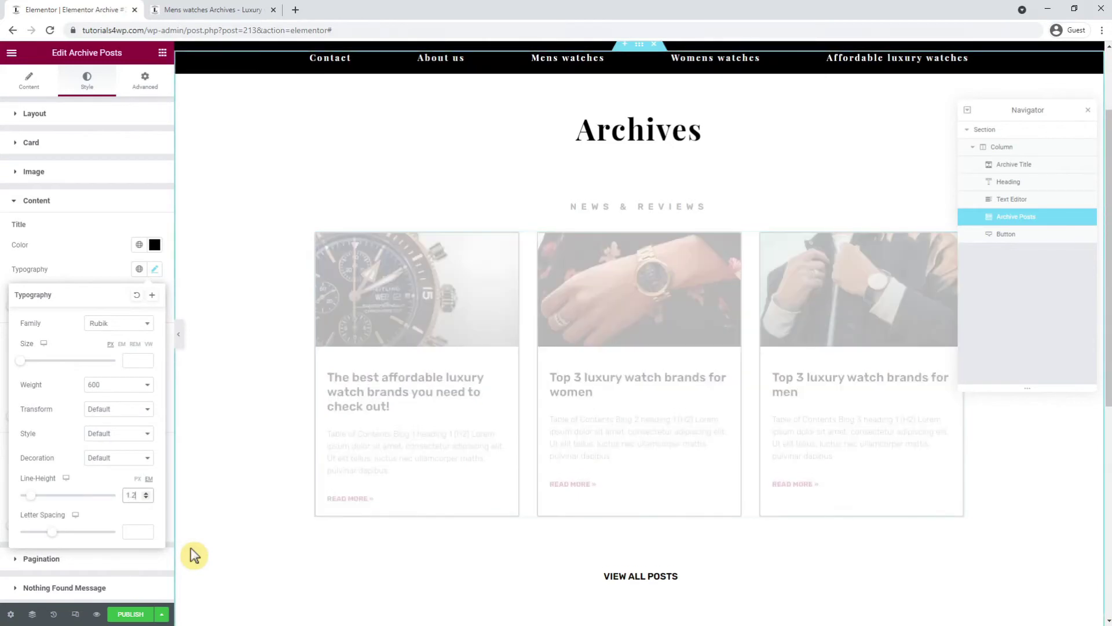
type("2.3")
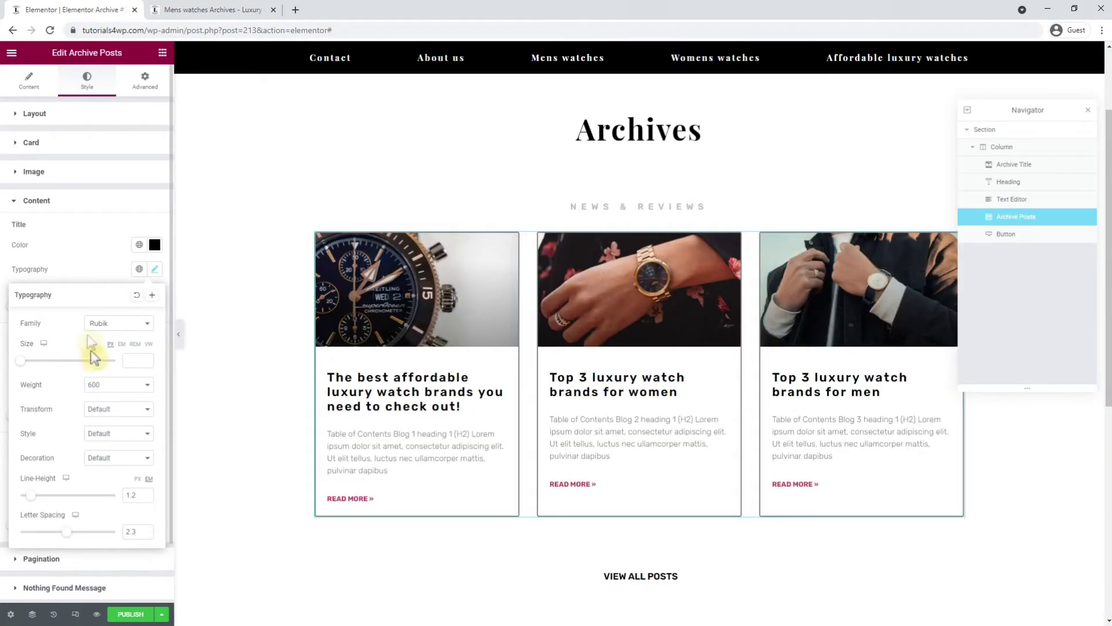
left_click(105, 259)
left_click(144, 306)
type("20")
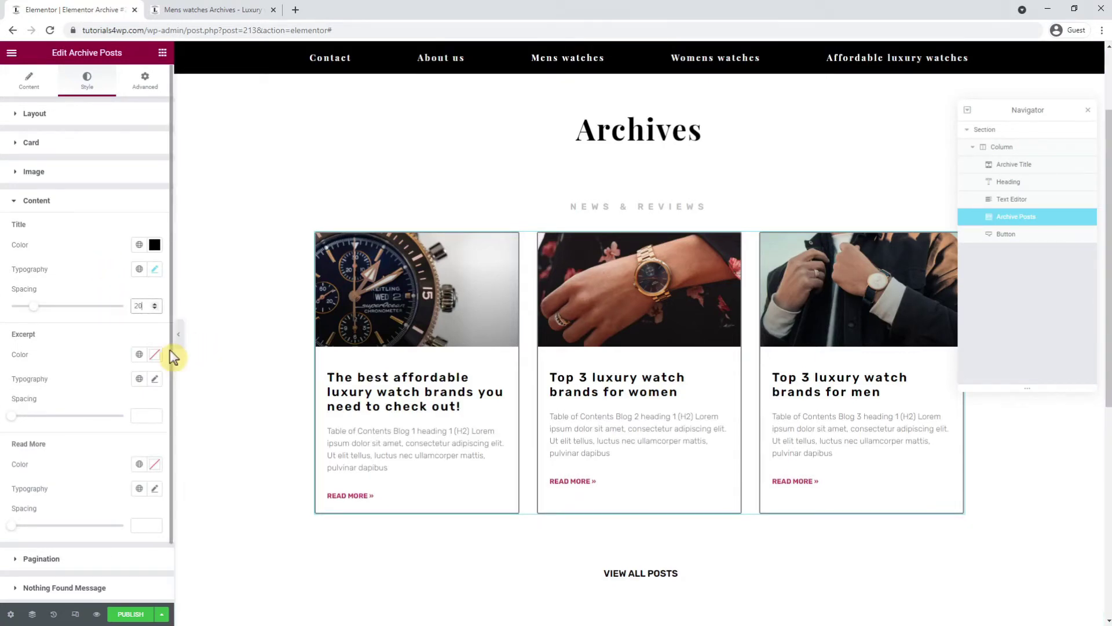
Step: Make the excerpts black and the Read More links light grey #BFBFBF
left_click(149, 356)
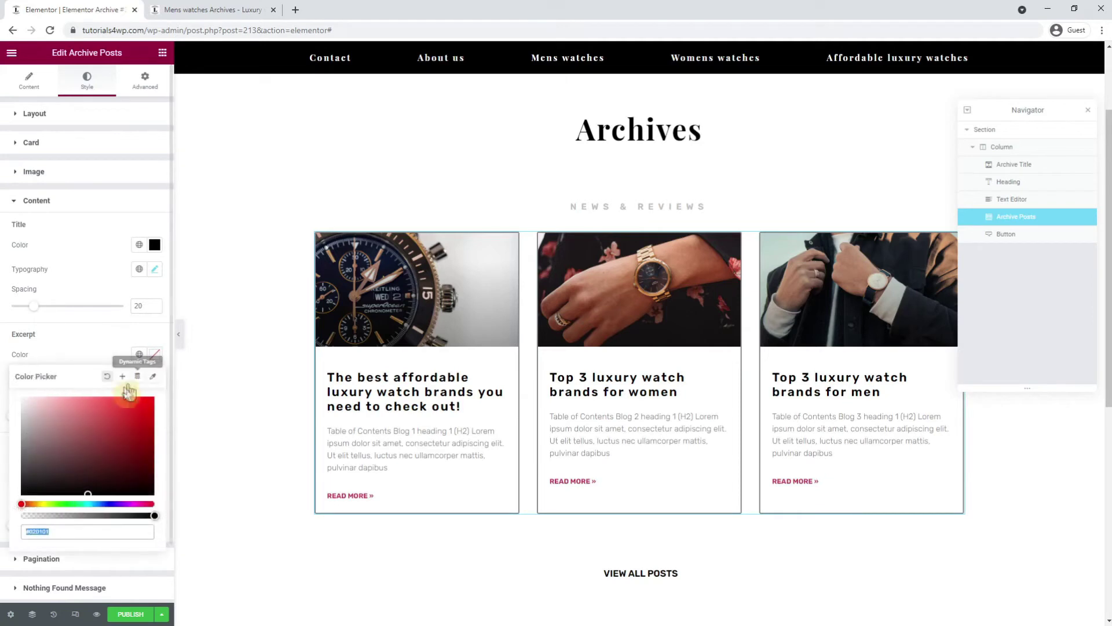
left_click_drag(124, 400, 8, 508)
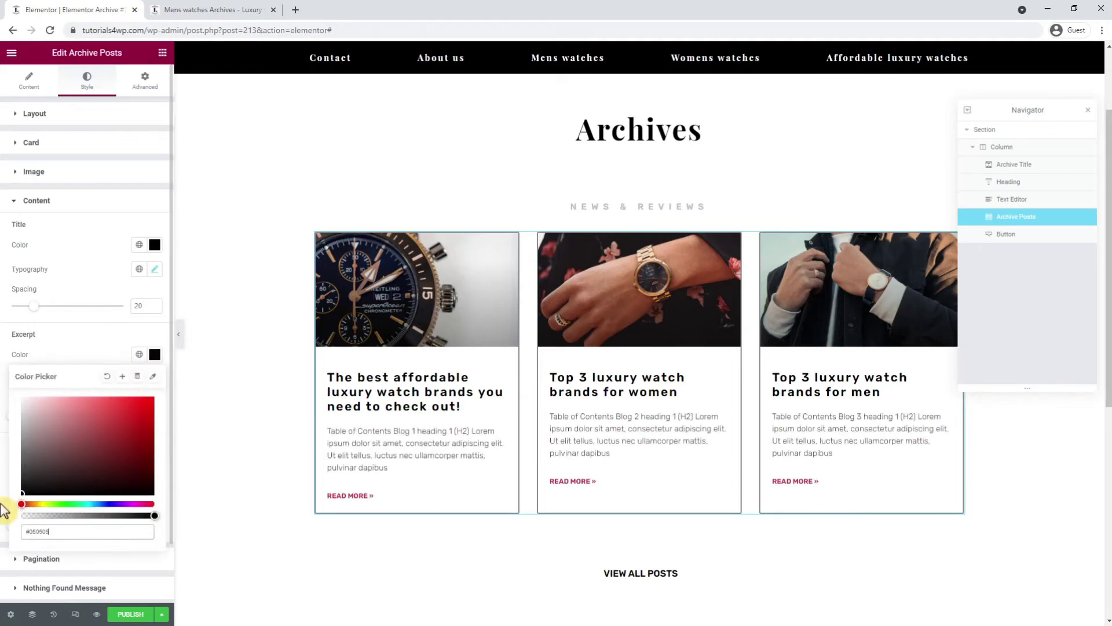
left_click(72, 334)
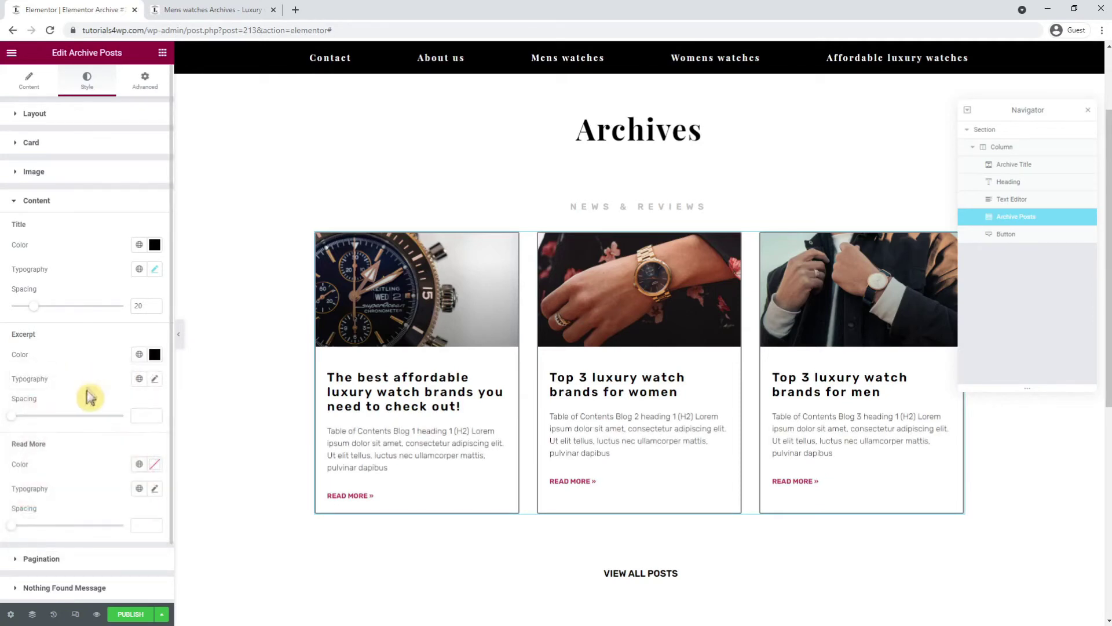
left_click(154, 464)
type("#BFBFBF")
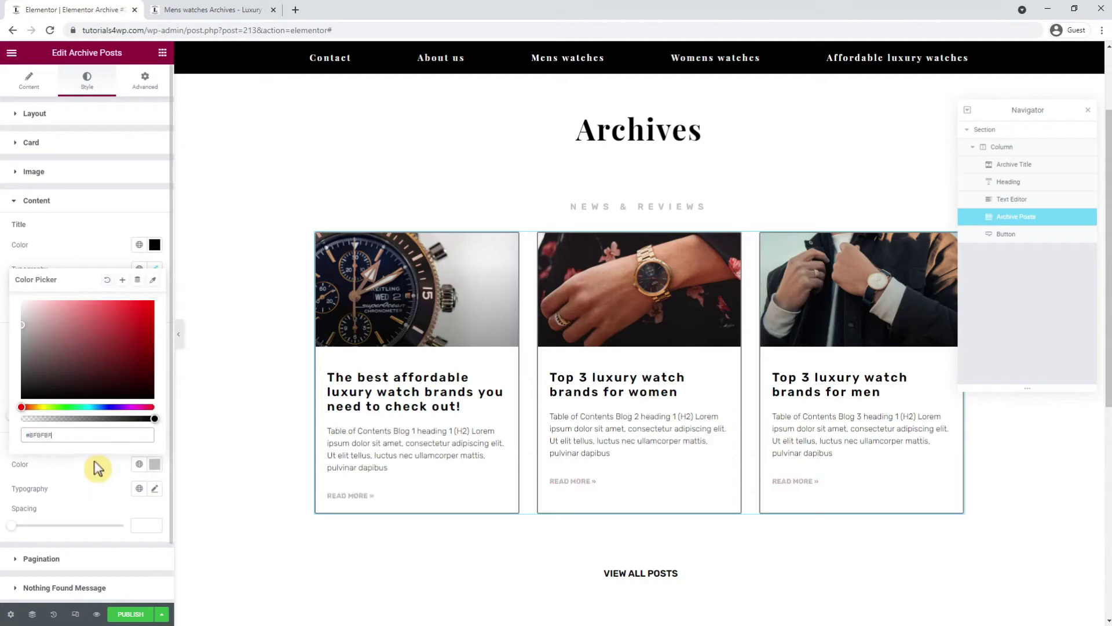
left_click(83, 472)
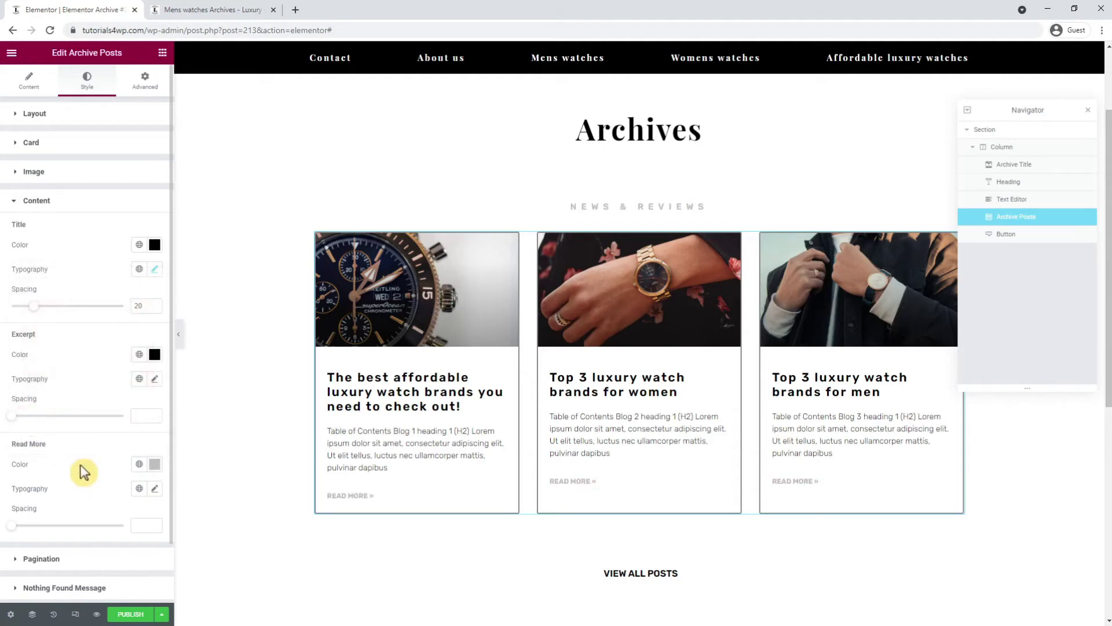
Step: Set the Read More links to Rubik 16 at 600 weight and the image spacing to 10
left_click(154, 489)
left_click(116, 545)
type("rub")
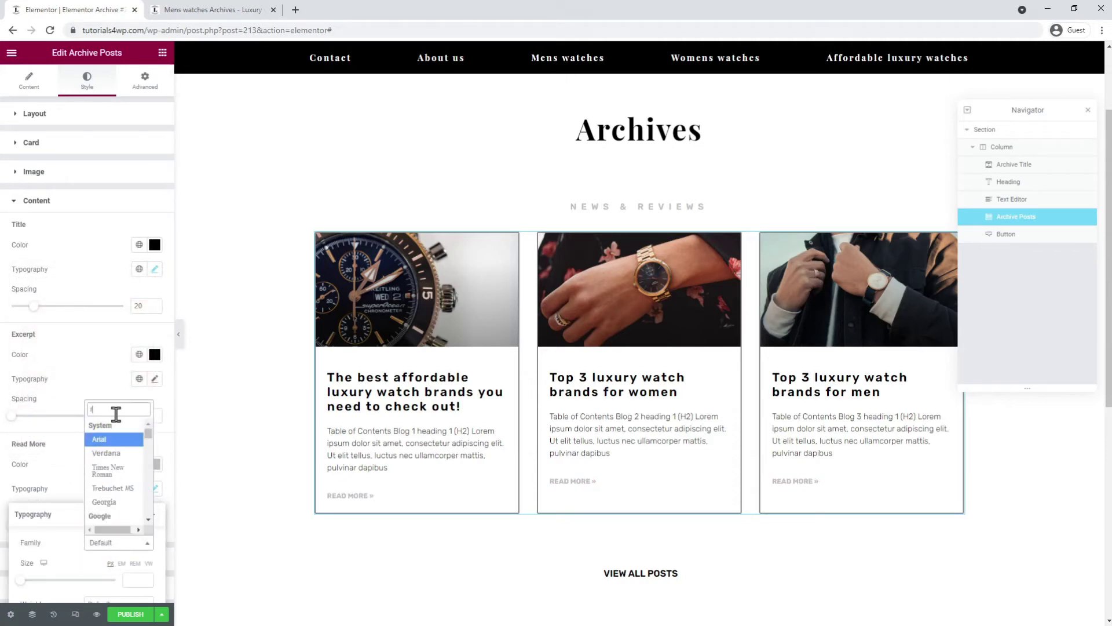
left_click(102, 506)
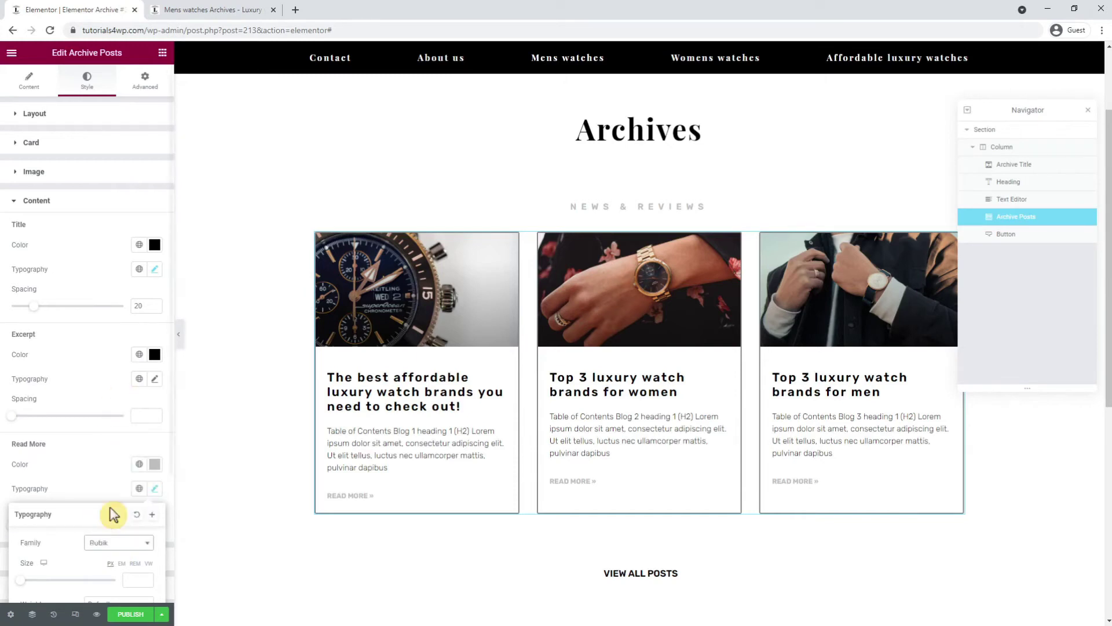
type("16")
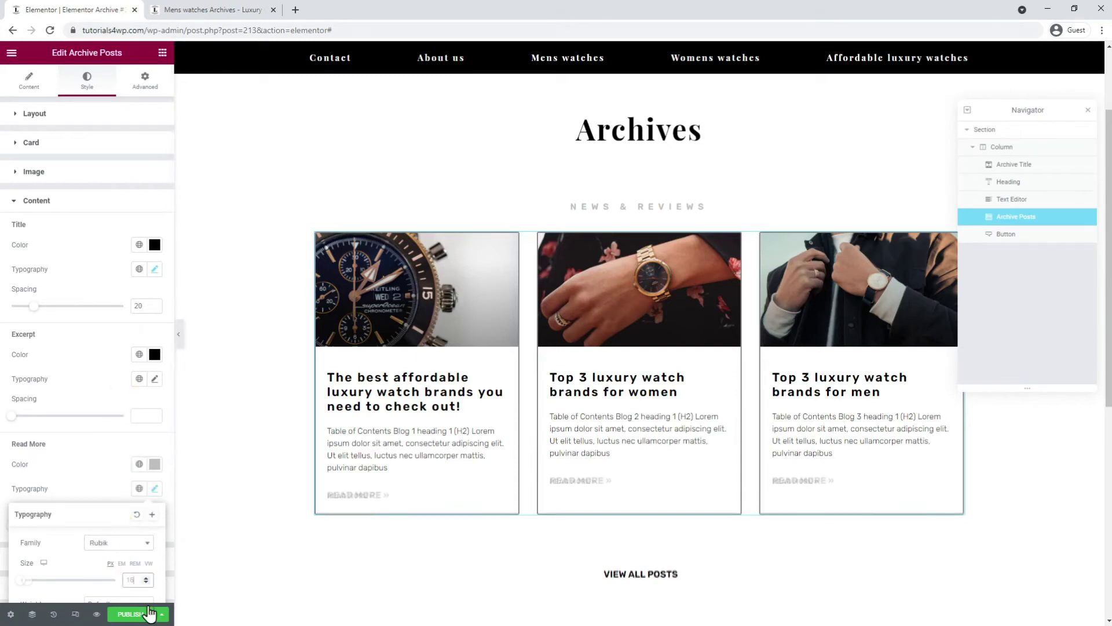
scroll(133, 301, "down", 1)
scroll(132, 301, "down", 2)
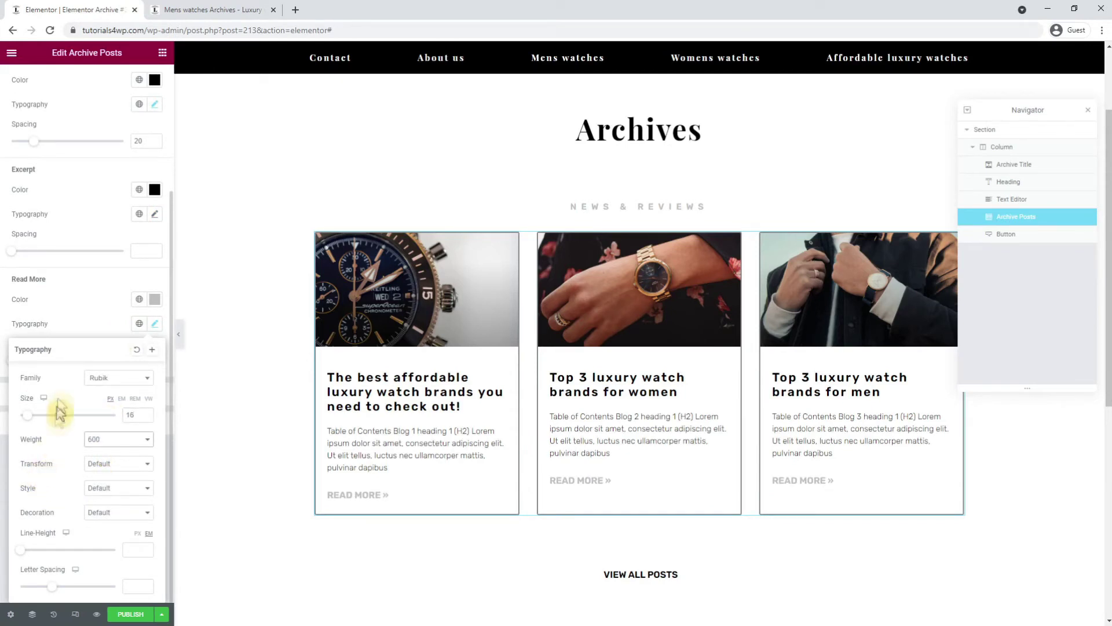
left_click(83, 308)
scroll(86, 329, "up", 3)
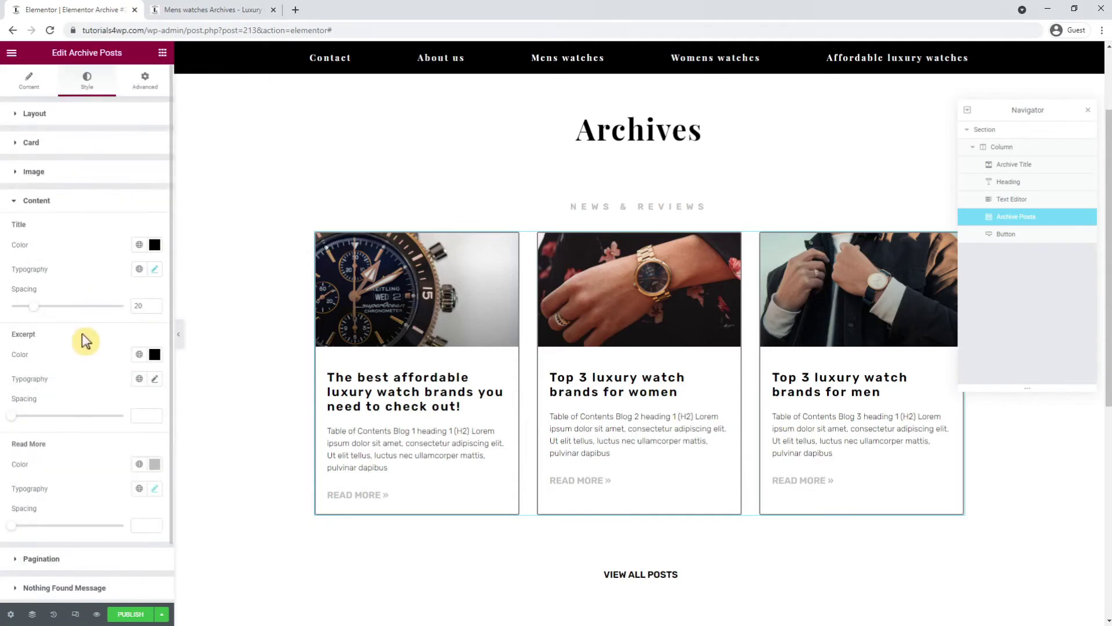
left_click(61, 174)
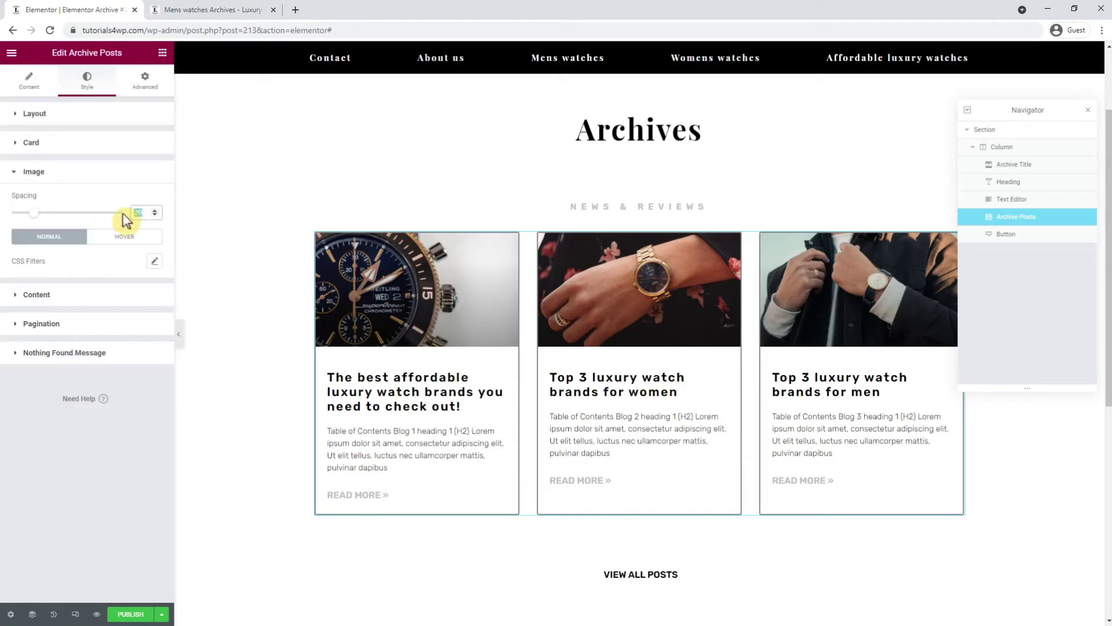
type("10")
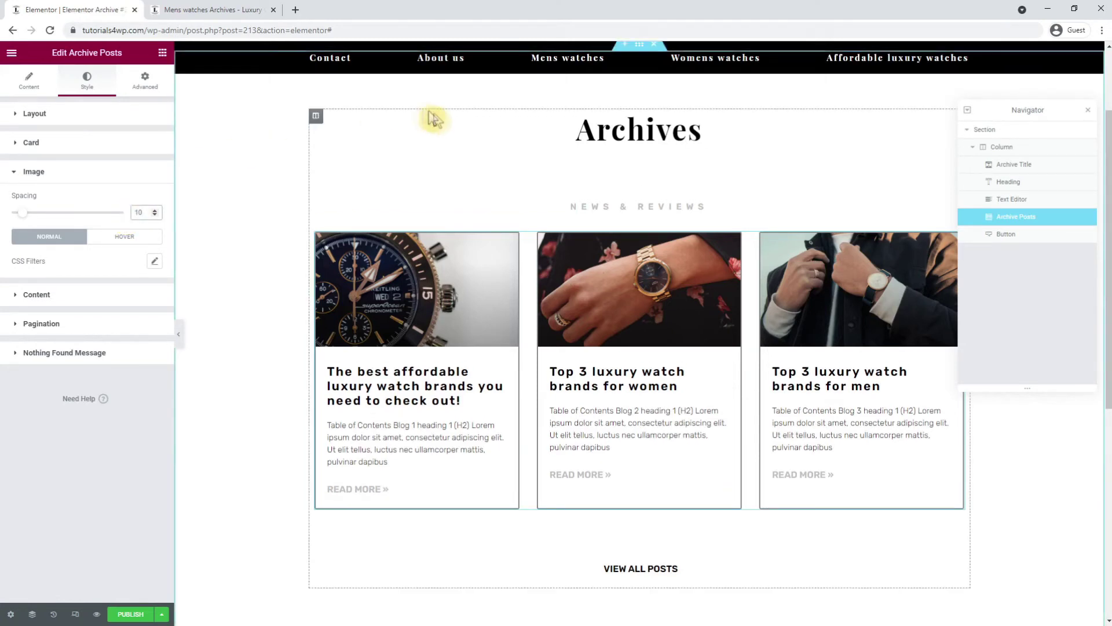
Step: Delete the 'Latest posts' heading so NEWS & REVIEWS sits directly under the Archives title
left_click(609, 172)
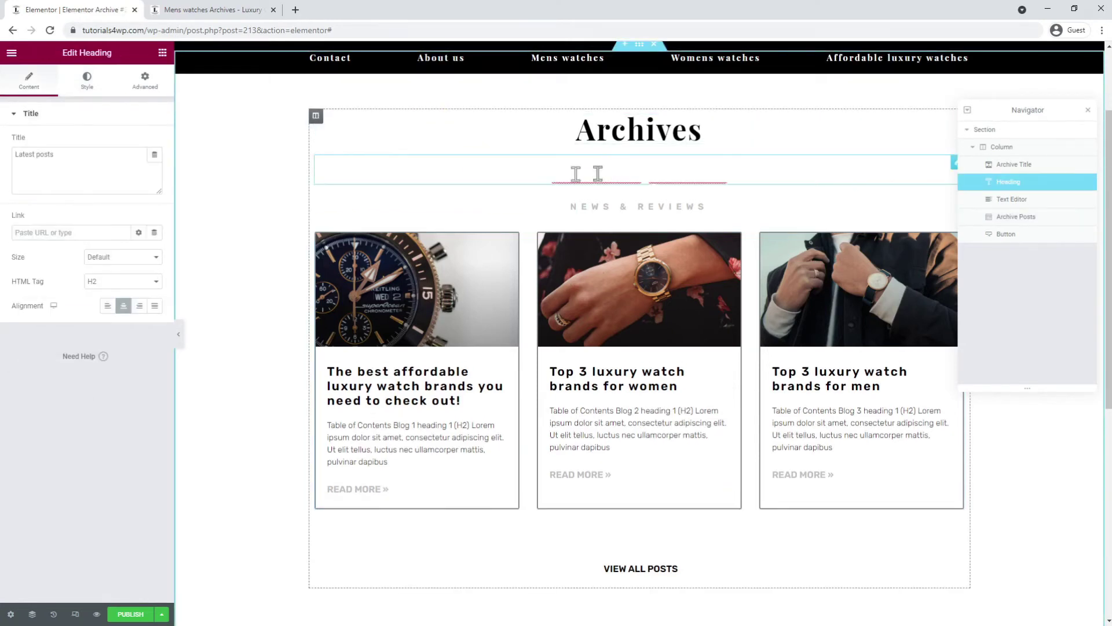
left_click_drag(77, 154, 11, 165)
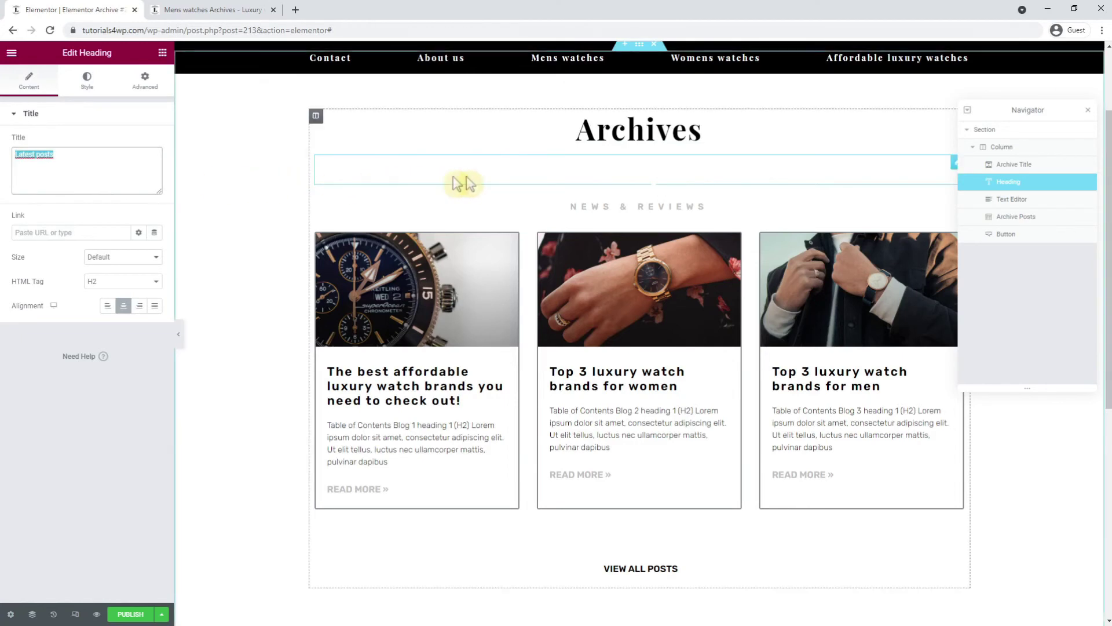
left_click_drag(574, 172, 685, 167)
right_click(668, 169)
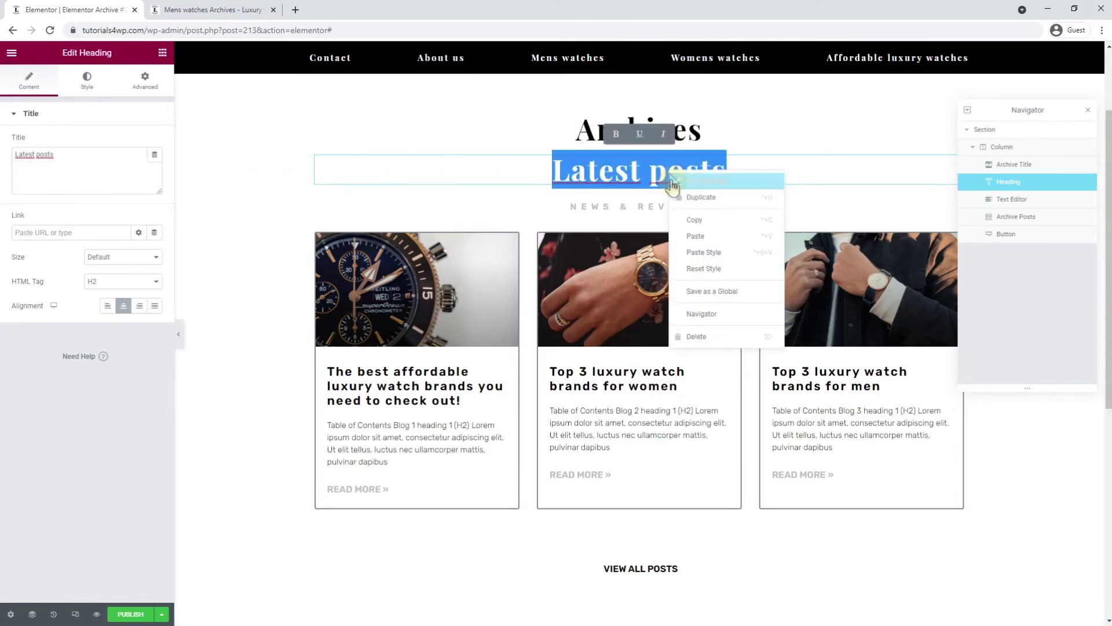
left_click(703, 342)
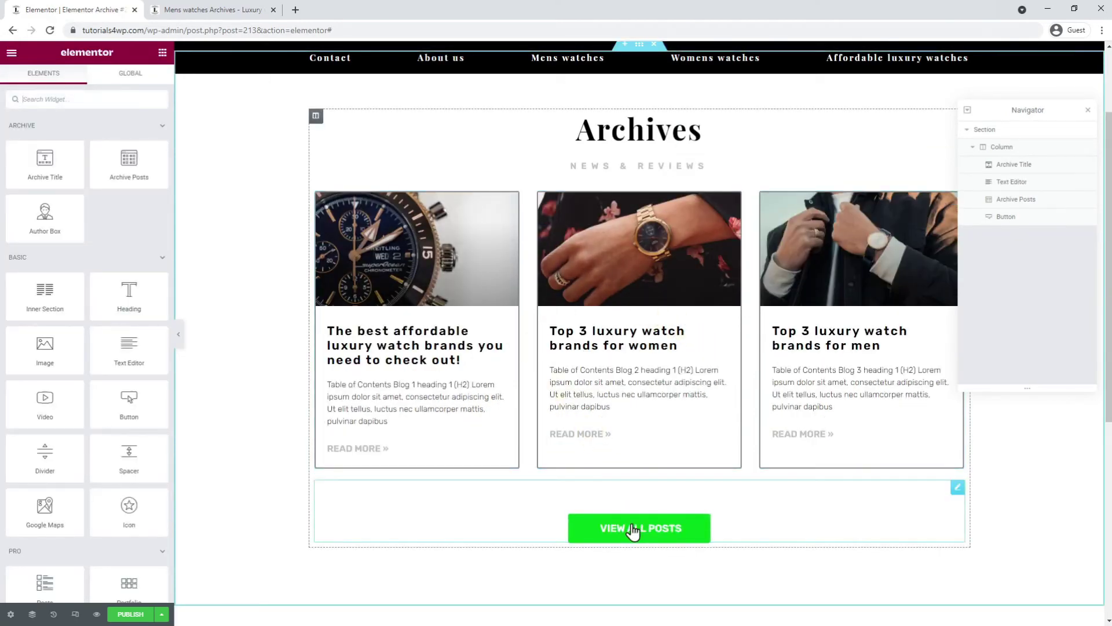
Step: Style the View All Posts button with white text on a black background
left_click(734, 537)
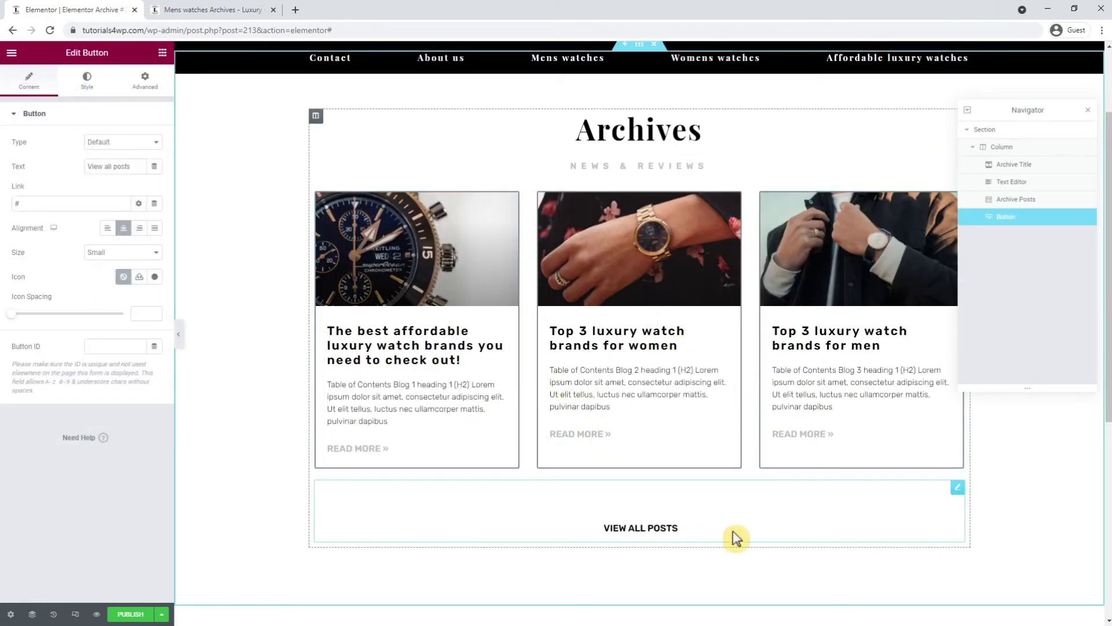
left_click(88, 81)
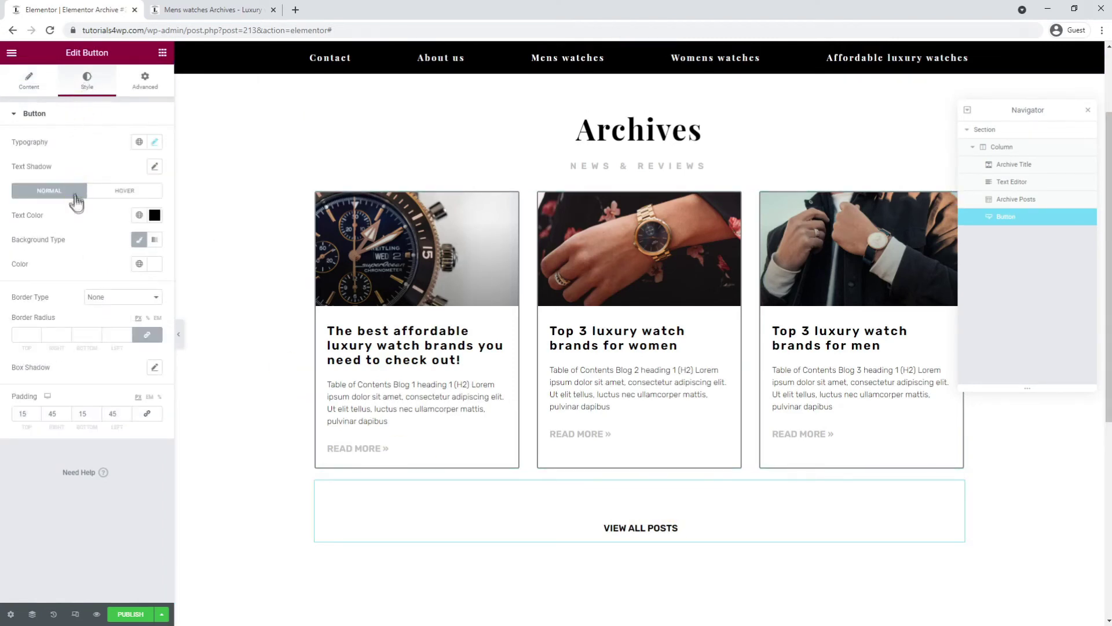
left_click(154, 215)
left_click(24, 260)
left_click(72, 151)
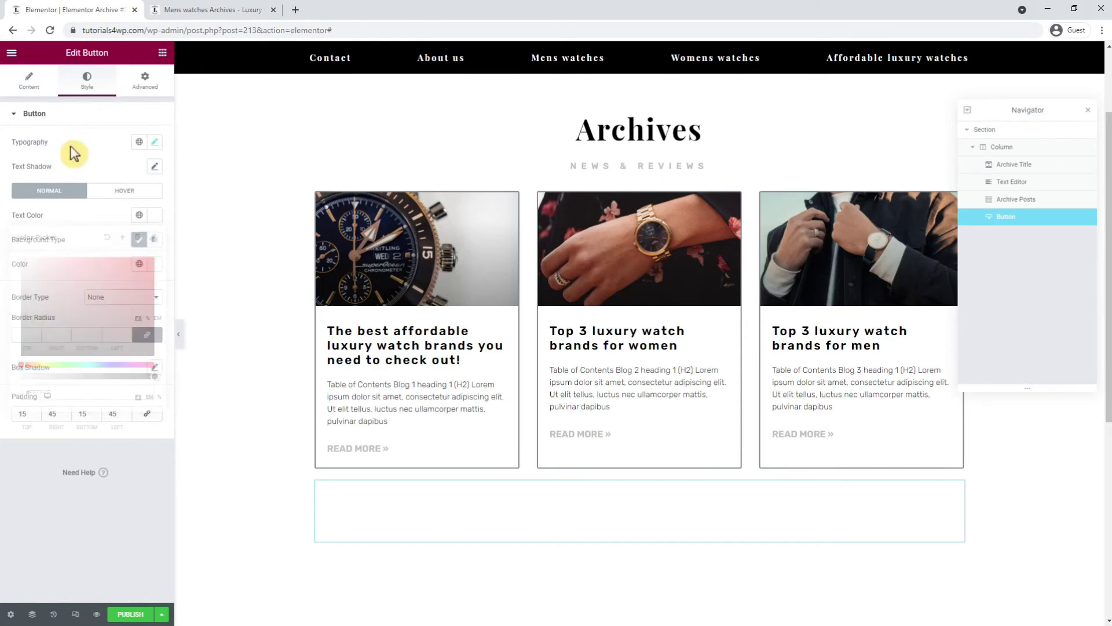
left_click(154, 264)
left_click(24, 402)
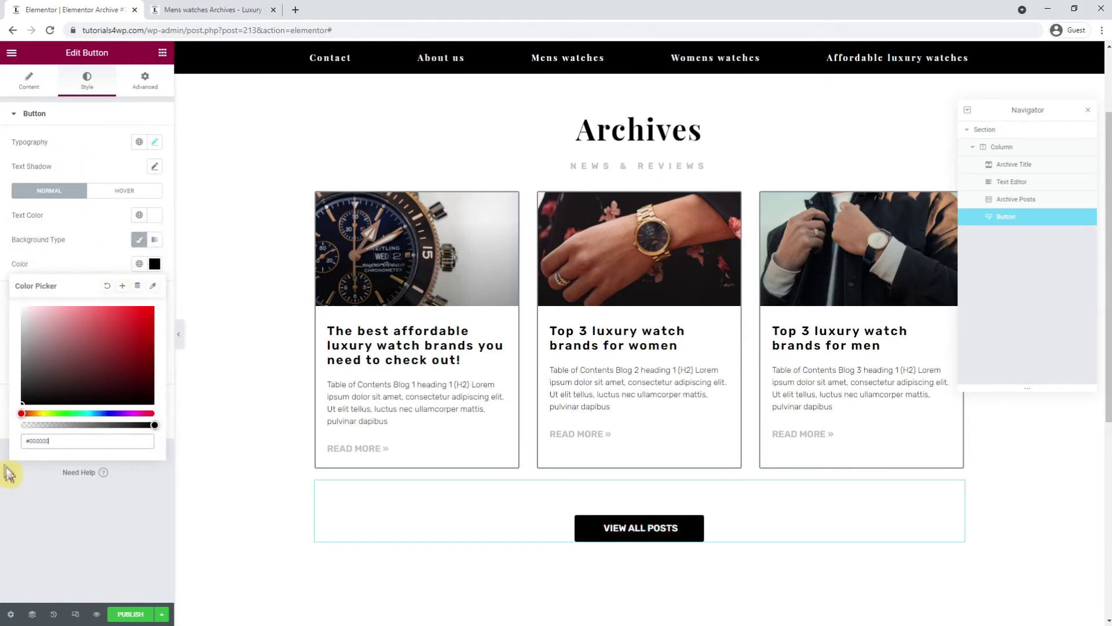
left_click(30, 496)
Step: Give the button's hover state a solid black border, then switch to mobile preview
left_click(129, 194)
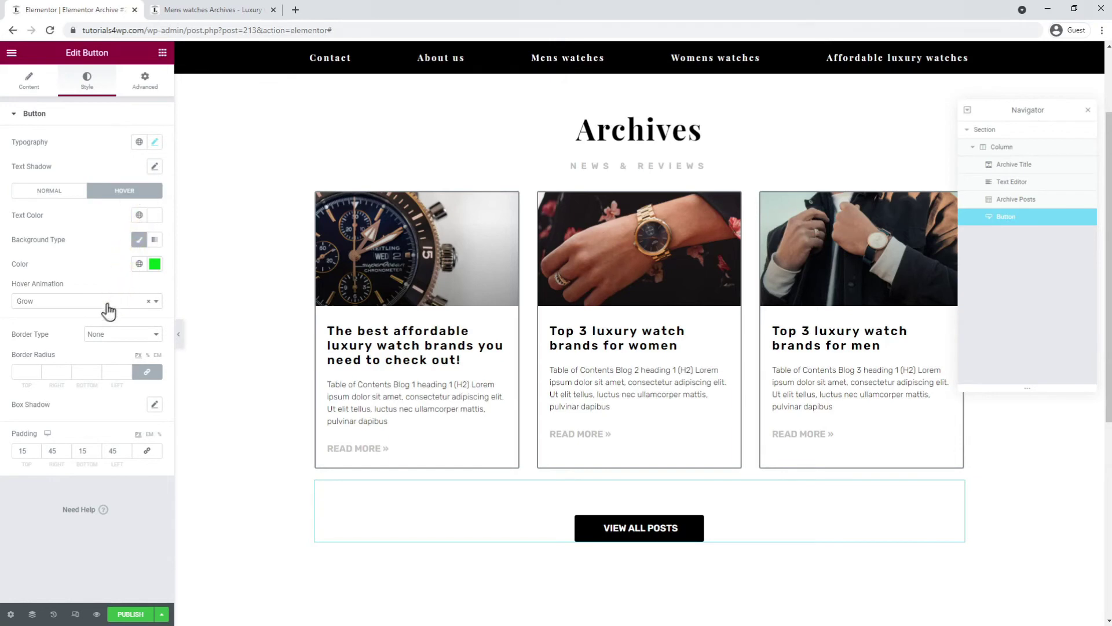
left_click(107, 359)
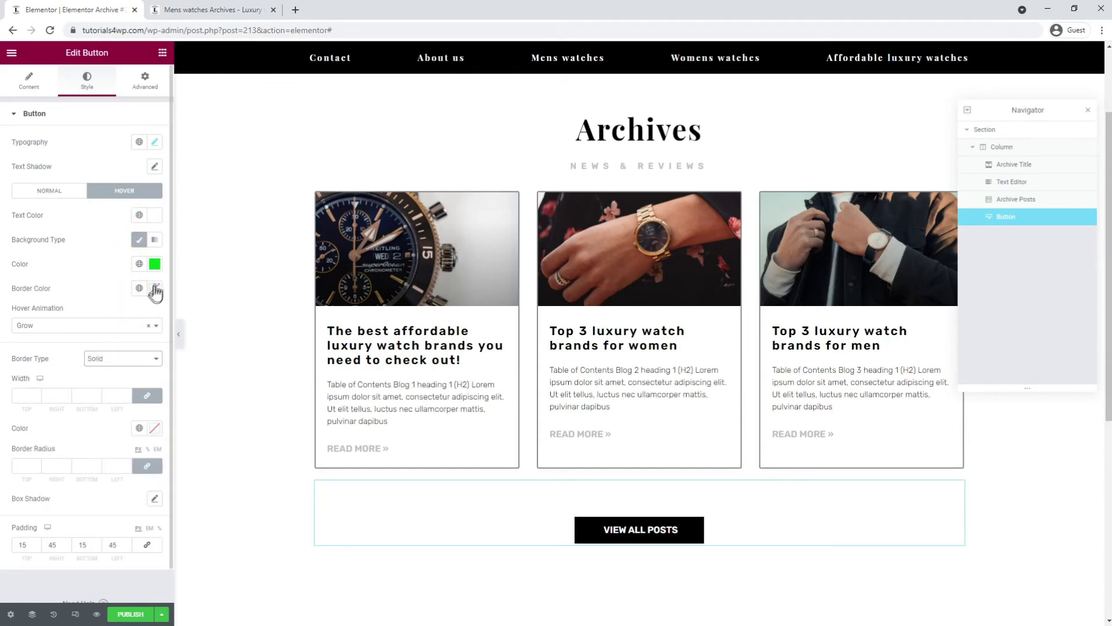
left_click(154, 289)
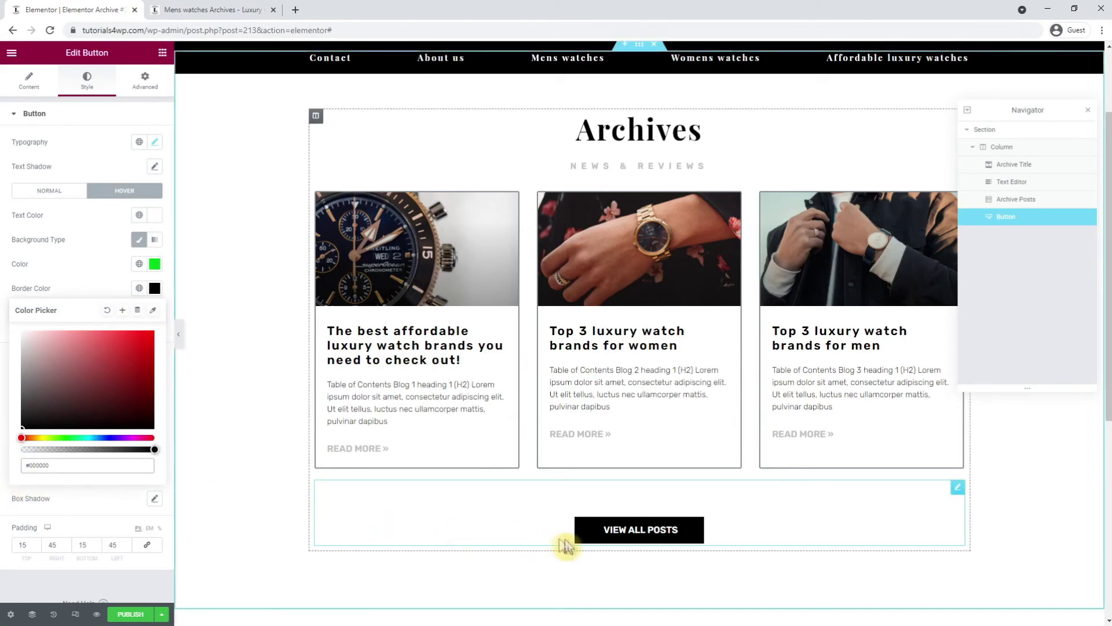
left_click(75, 614)
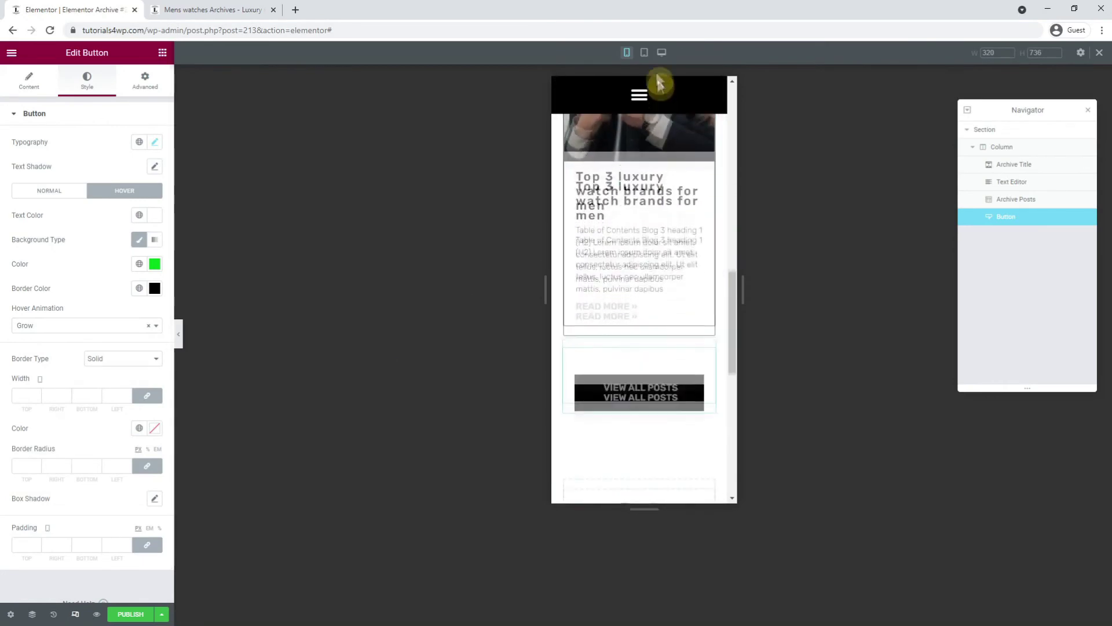
Step: Preview the archive at tablet and mobile widths, then return to the 1920-wide desktop view
left_click(644, 53)
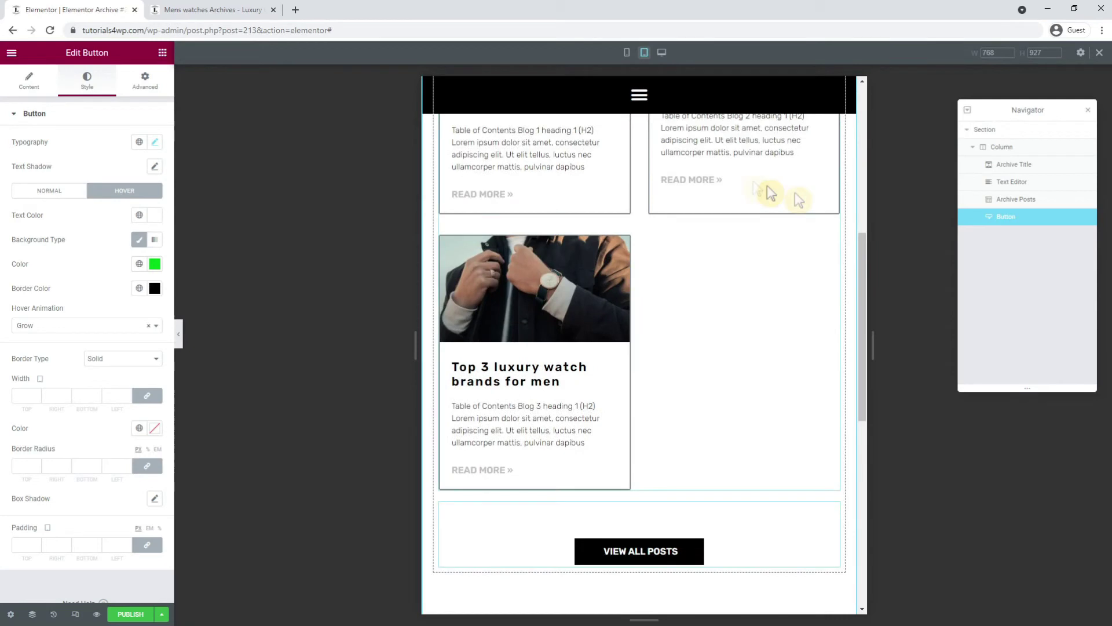
left_click(627, 53)
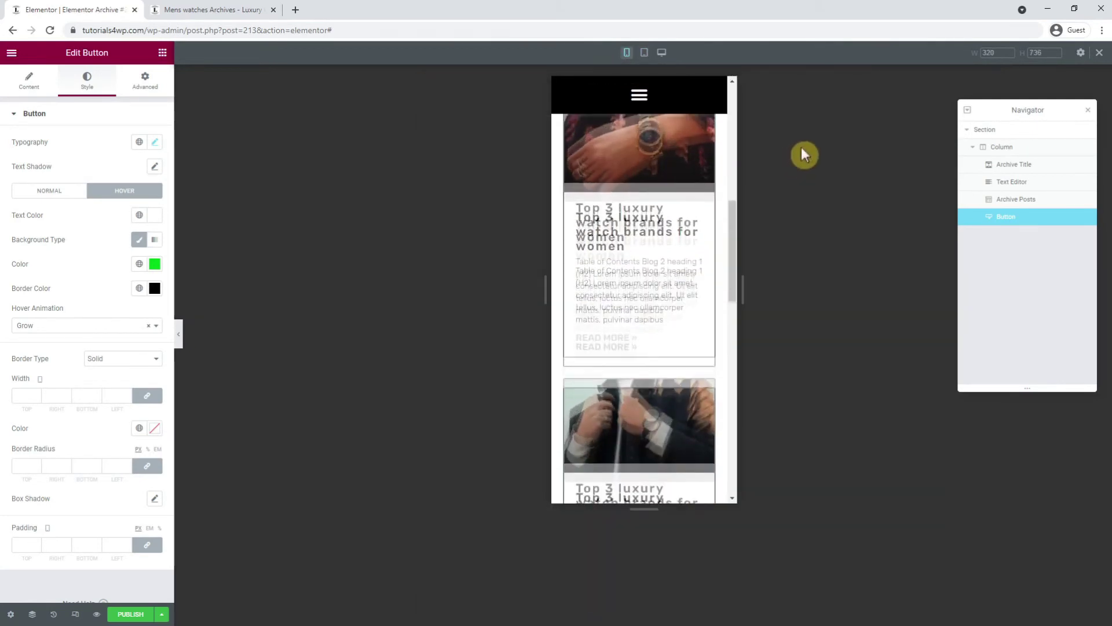
left_click(178, 336)
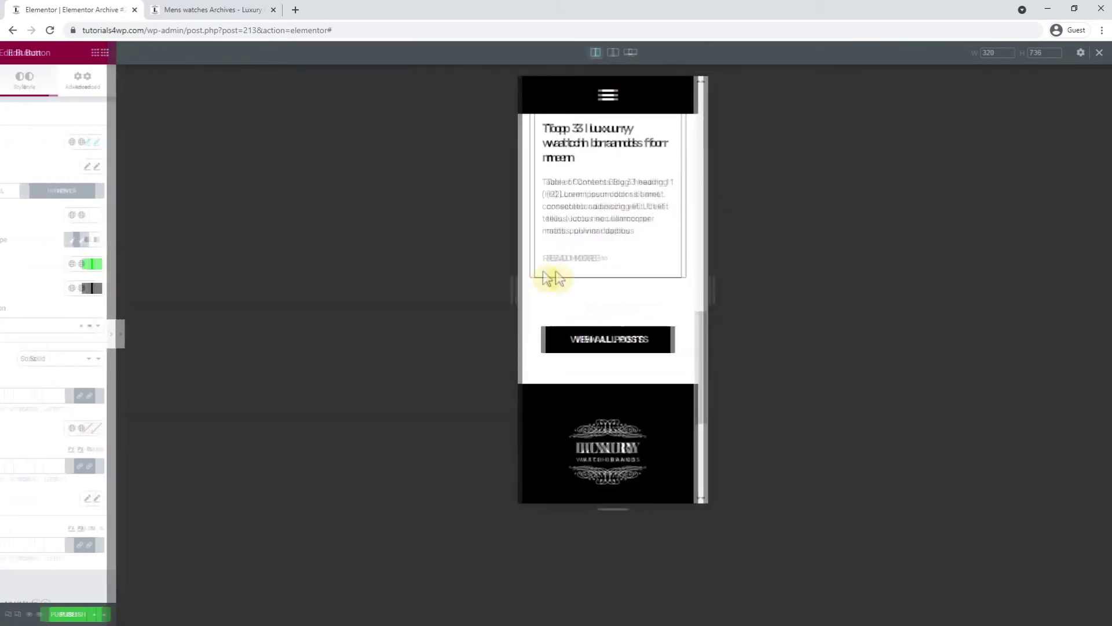
scroll(646, 322, "up", 2)
left_click_drag(647, 322, 603, 74)
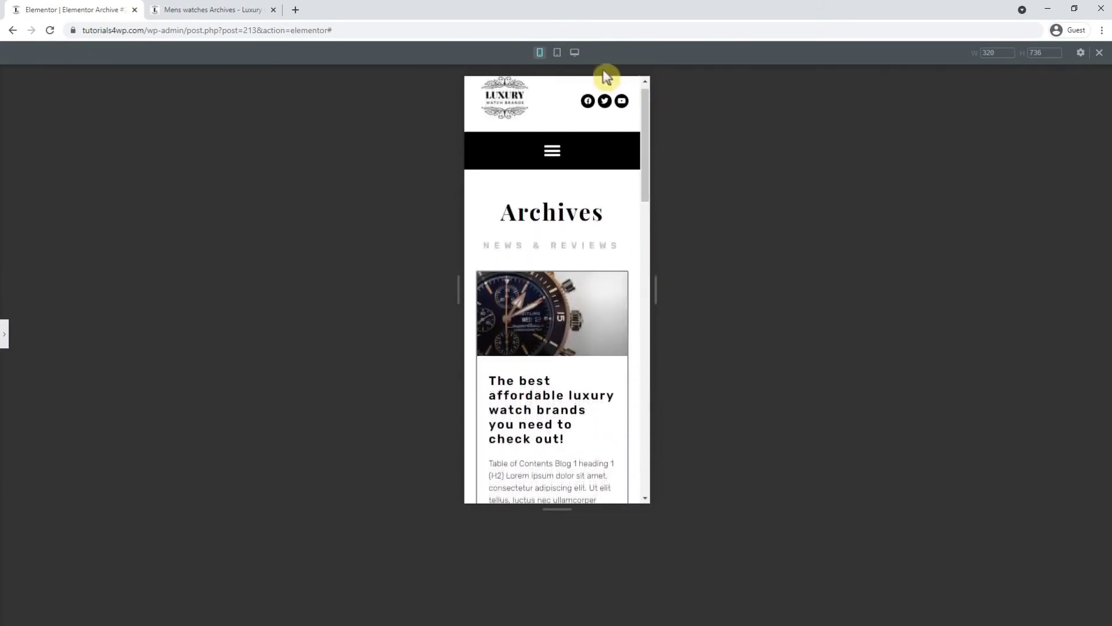
left_click(575, 52)
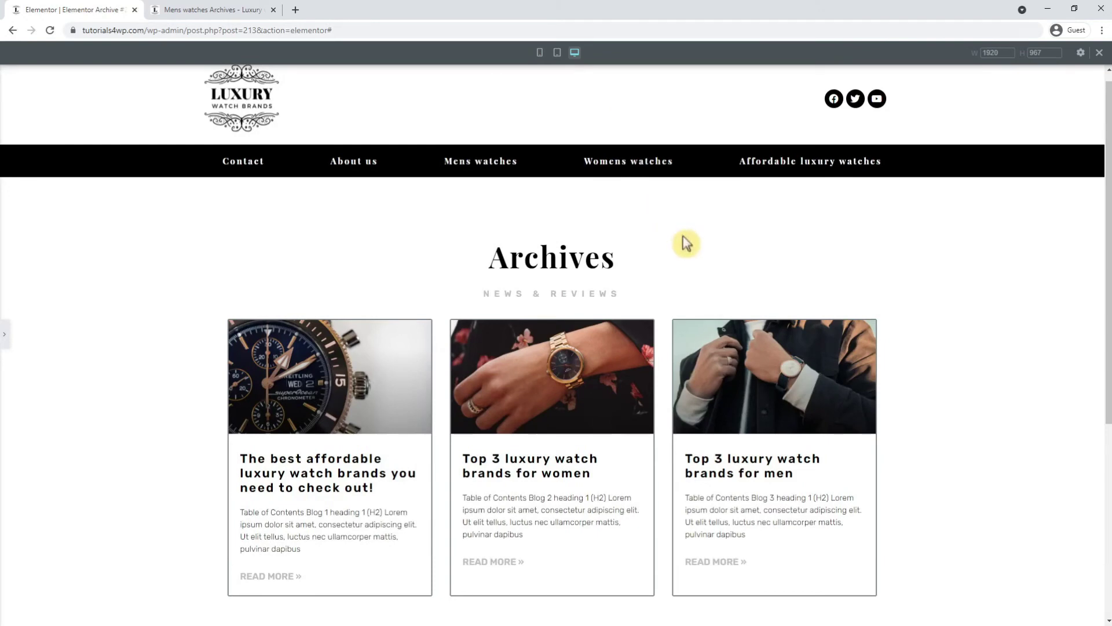
Step: Save the archive section to the library as 'Archive page template'
left_click(5, 342)
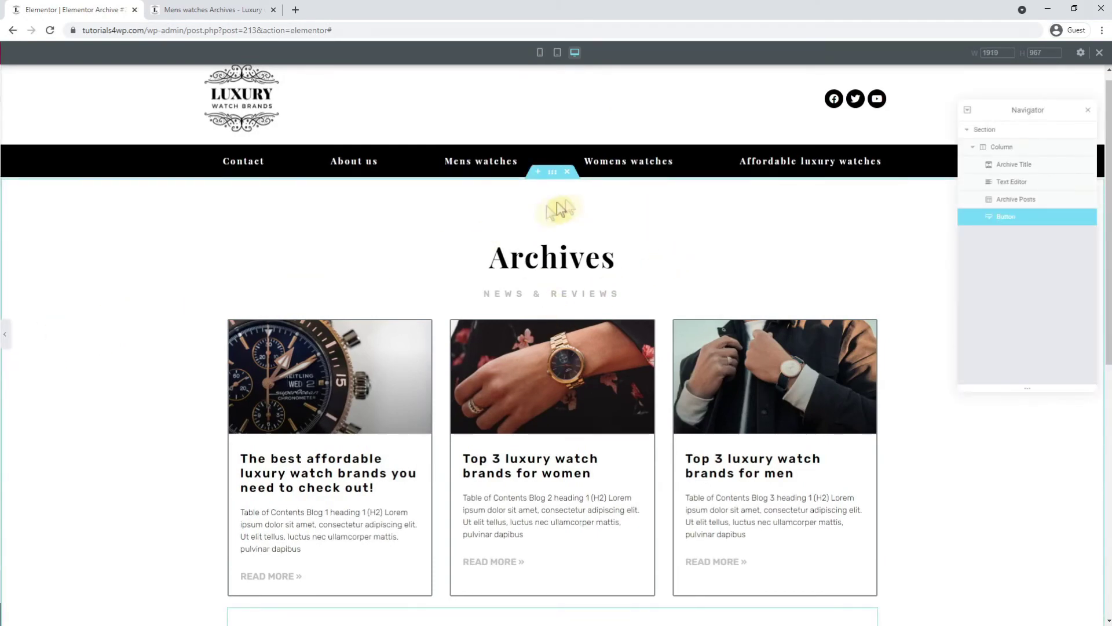
right_click(647, 179)
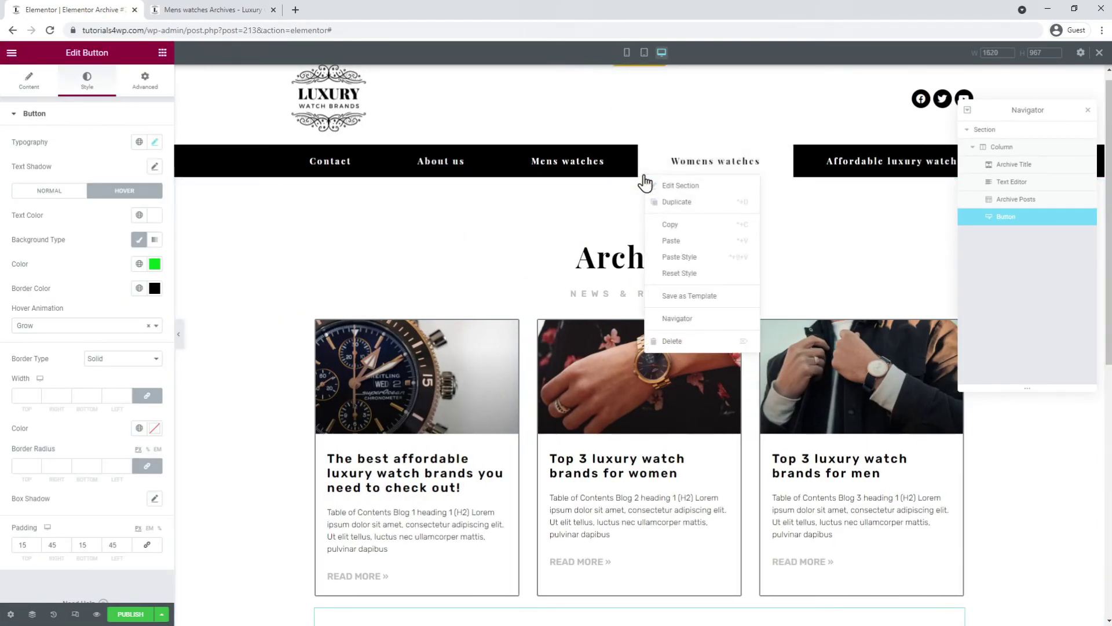
left_click(695, 298)
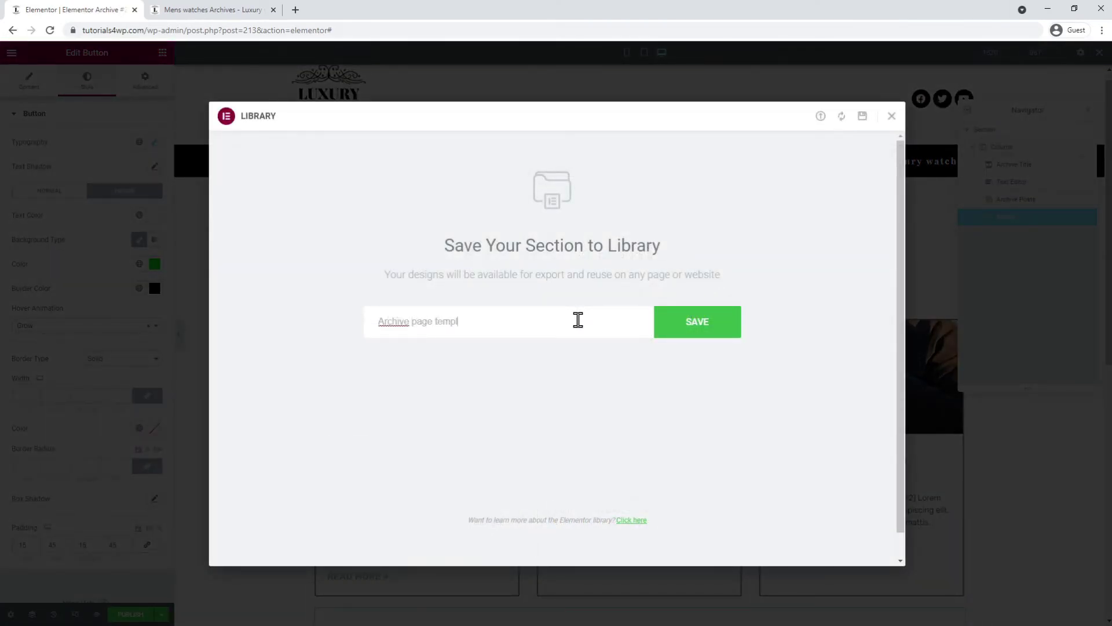
left_click(678, 329)
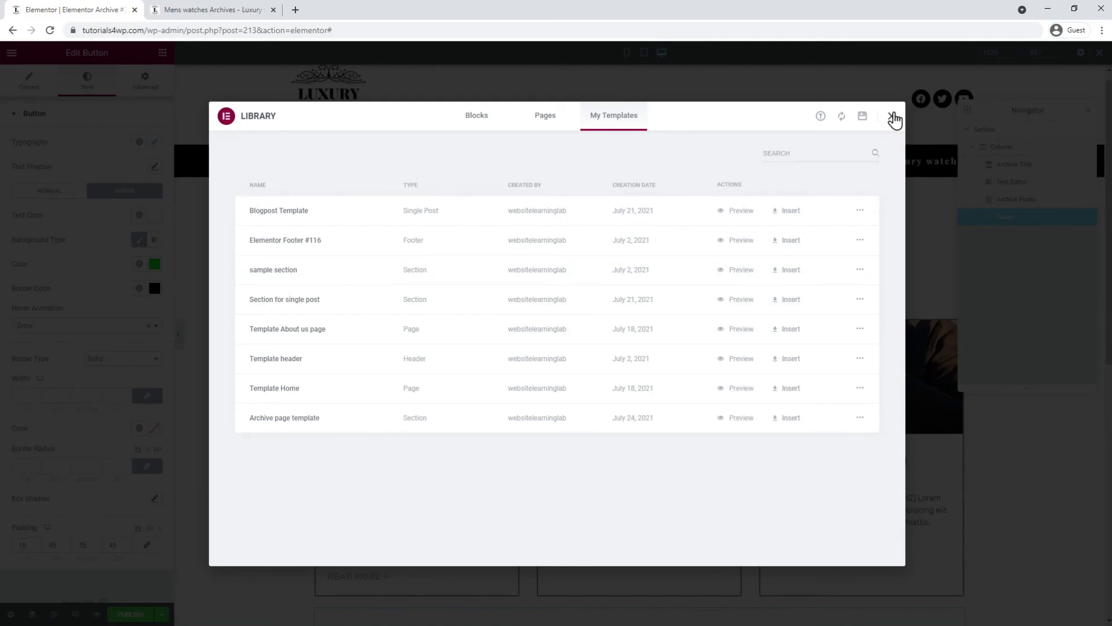
left_click(892, 117)
Step: Publish the template with an Include / All Archives display condition
left_click(148, 615)
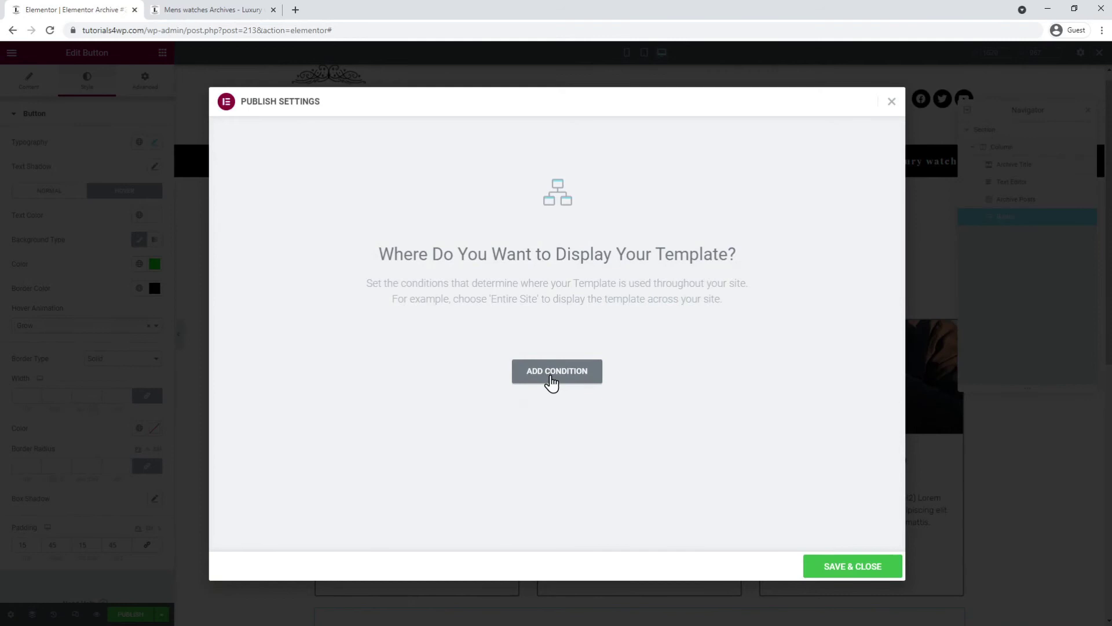
left_click(553, 377)
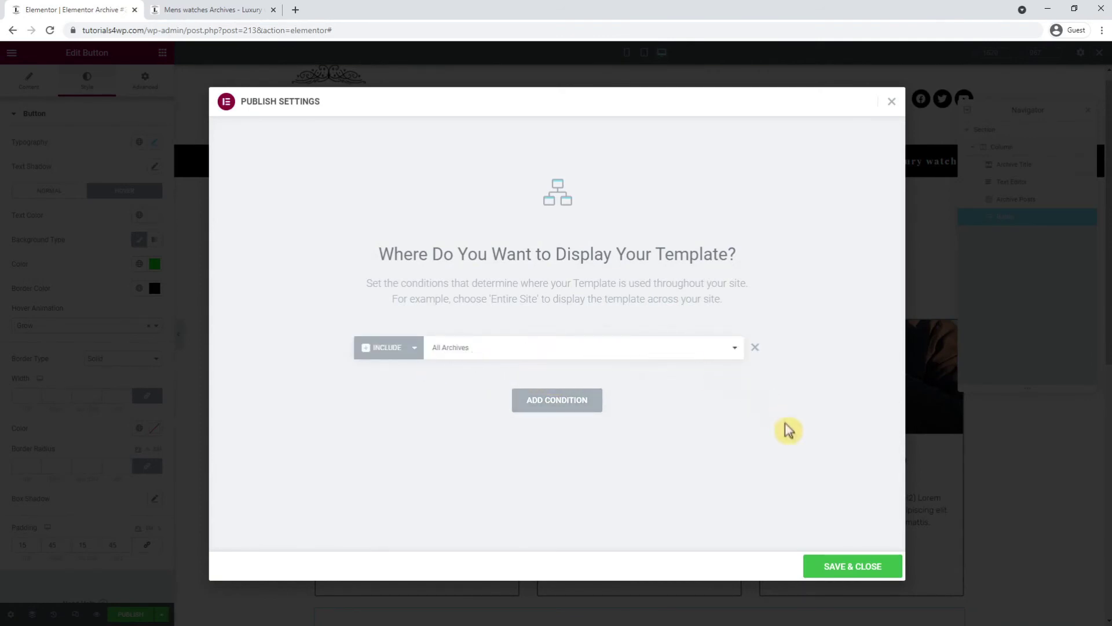
left_click(850, 568)
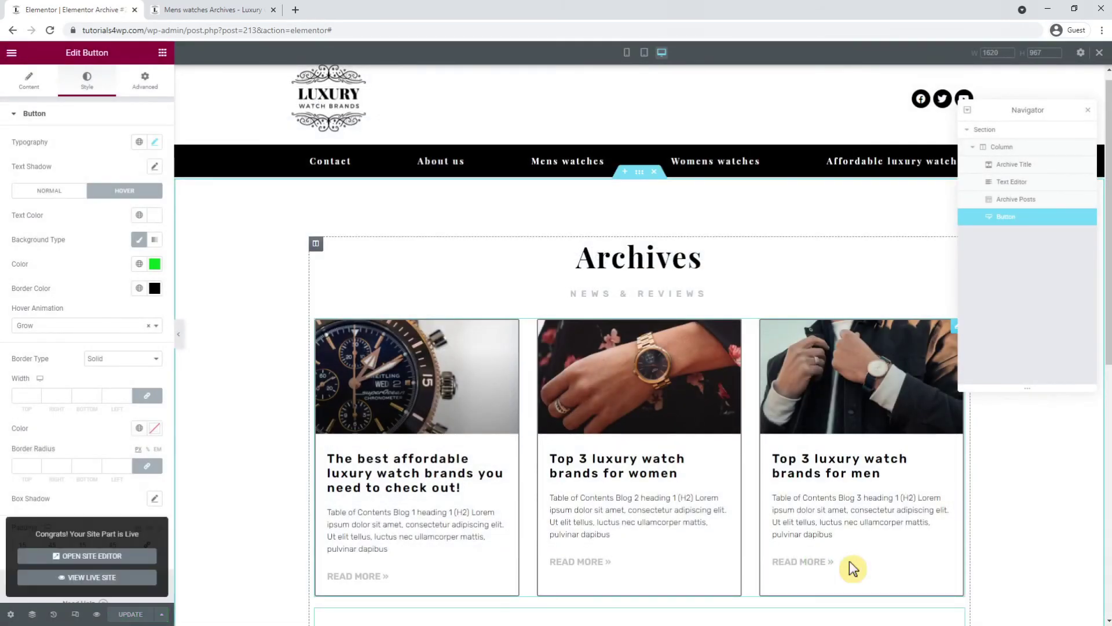
Step: Reload the Mens watches archive on the live site and scroll through the new card layout
left_click(276, 12)
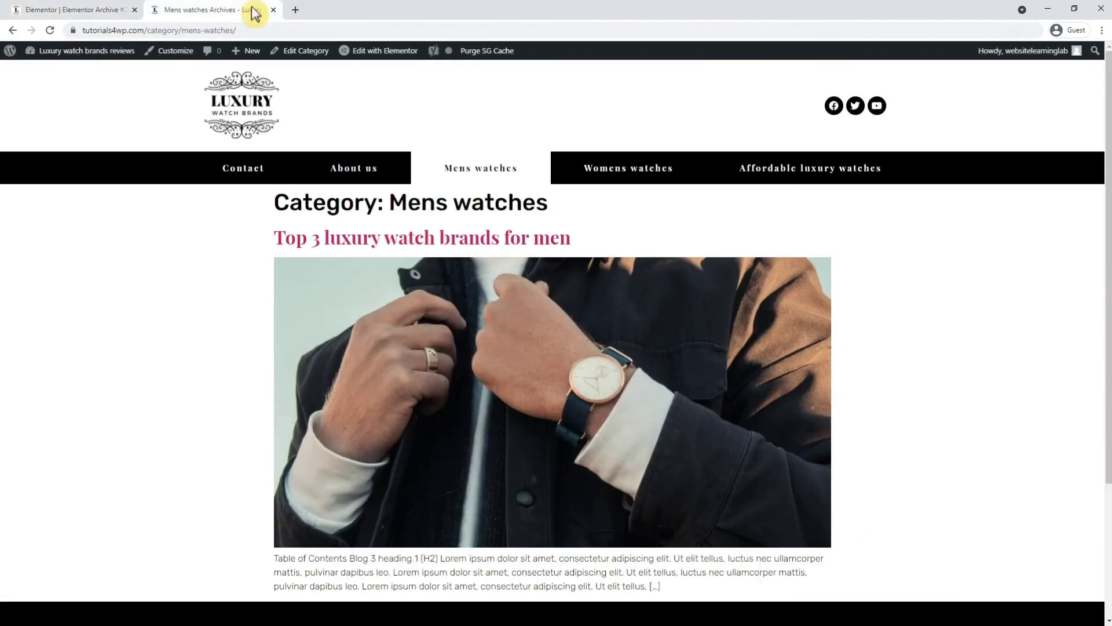
left_click(251, 30)
key("Return")
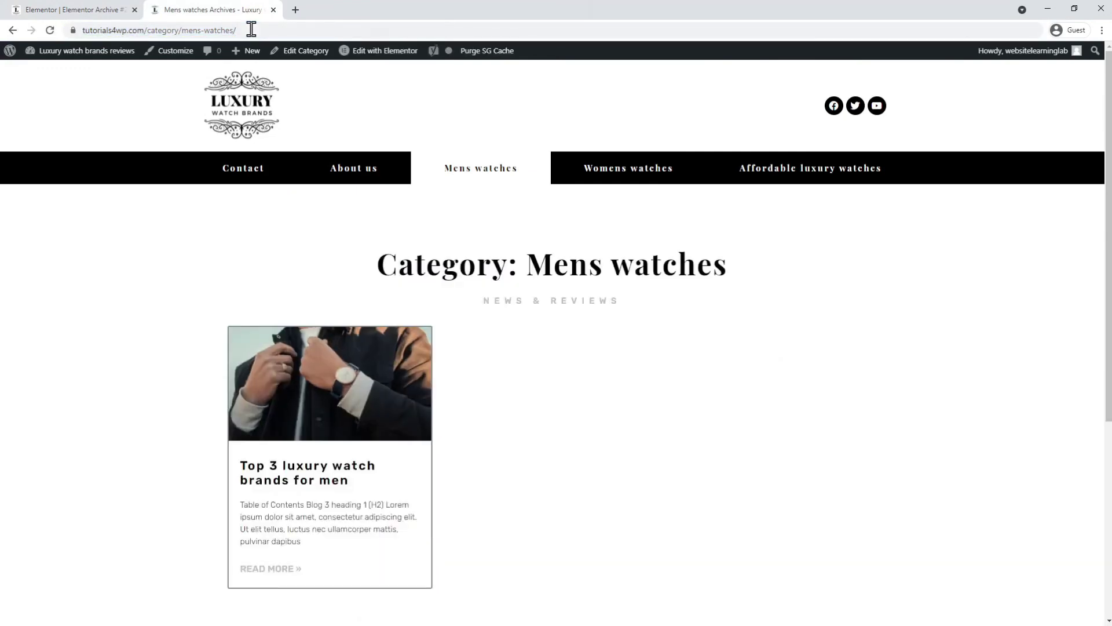
scroll(224, 291, "down", 3)
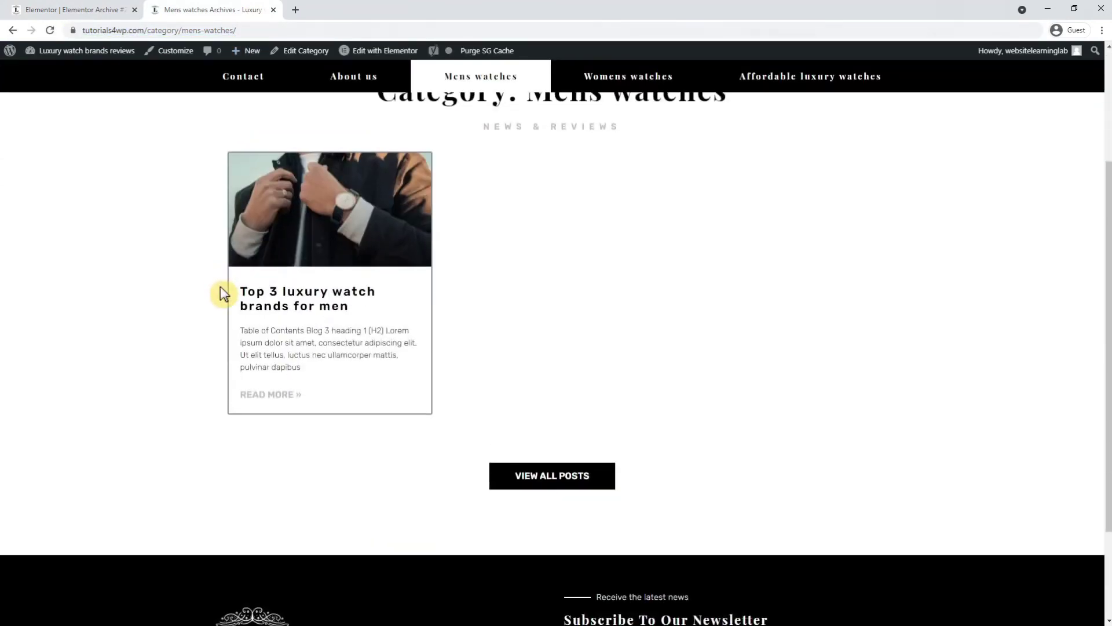
scroll(221, 287, "up", 2)
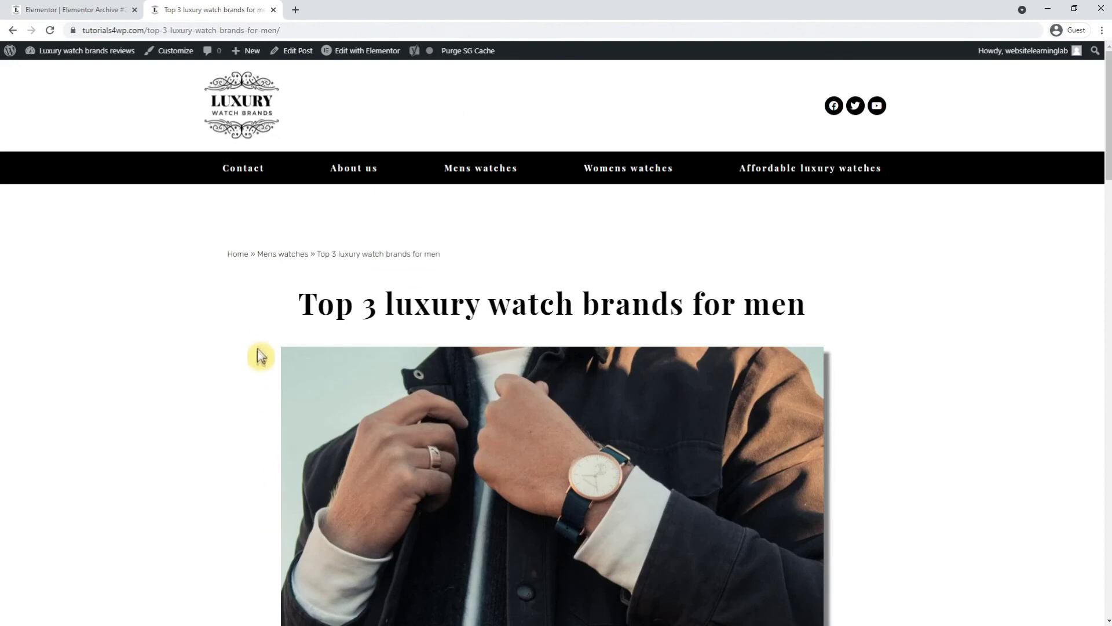
scroll(255, 338, "down", 5)
scroll(251, 331, "up", 5)
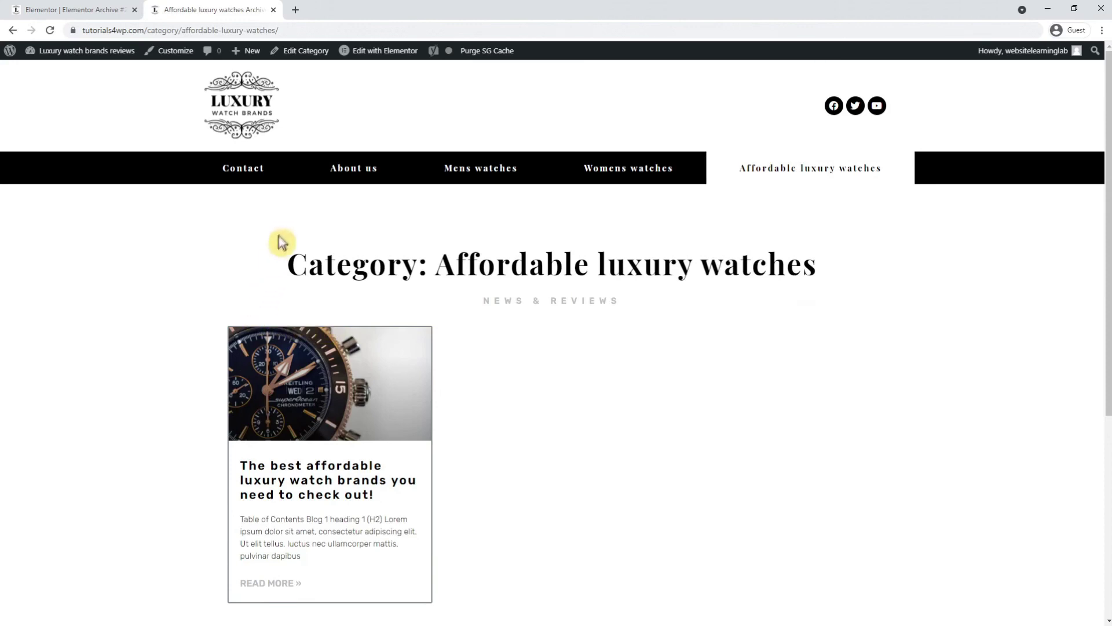
Step: Review the Affordable luxury watches archive, then return to the site's home page via the logo
scroll(915, 313, "down", 3)
scroll(907, 320, "up", 3)
scroll(581, 357, "down", 1)
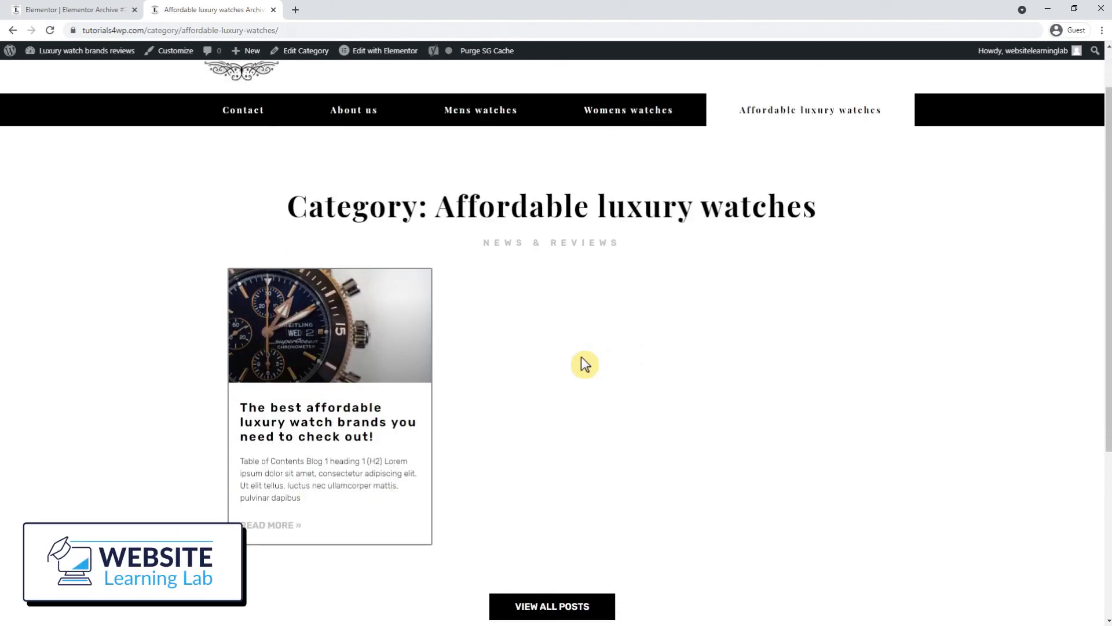
scroll(582, 358, "up", 1)
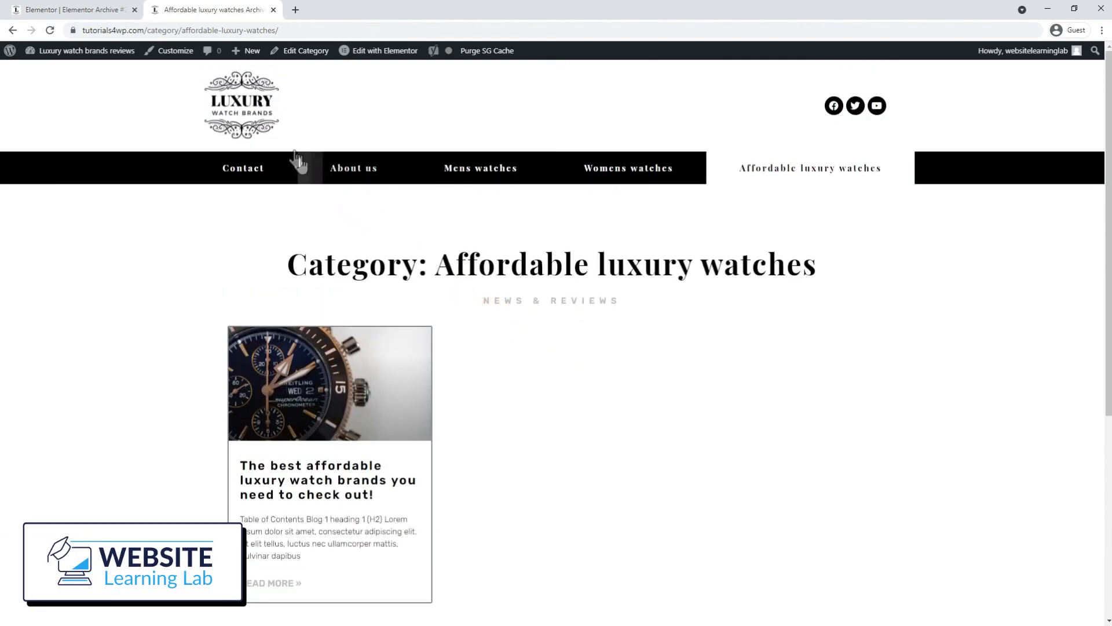
left_click(264, 119)
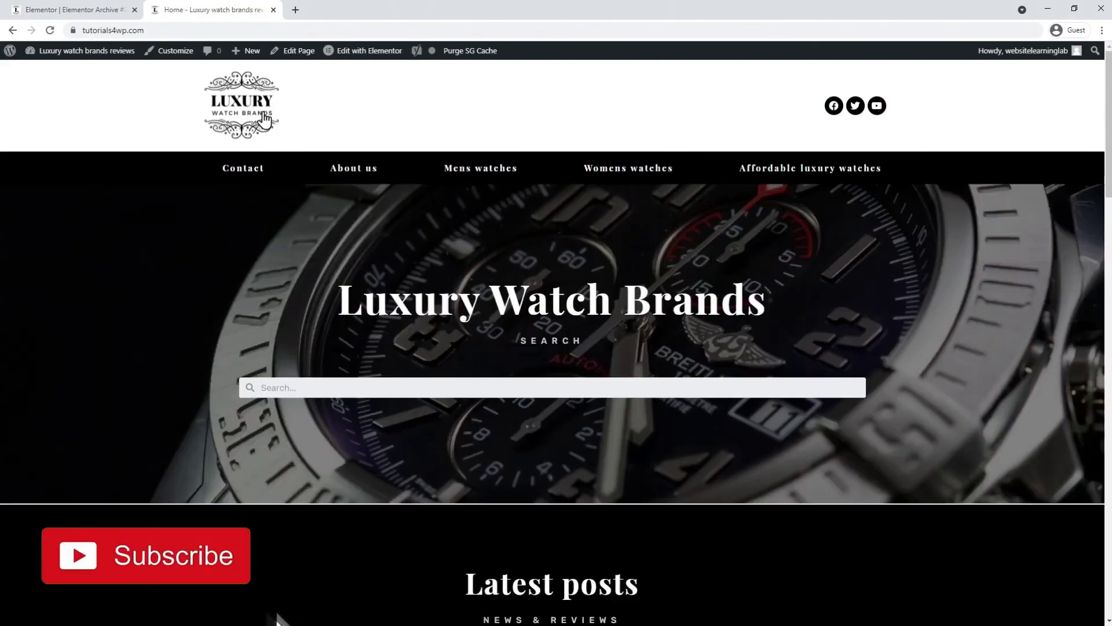
Step: Scroll through the Luxury Watch Brands home page and select its search bar
scroll(300, 168, "down", 2)
scroll(300, 171, "down", 1)
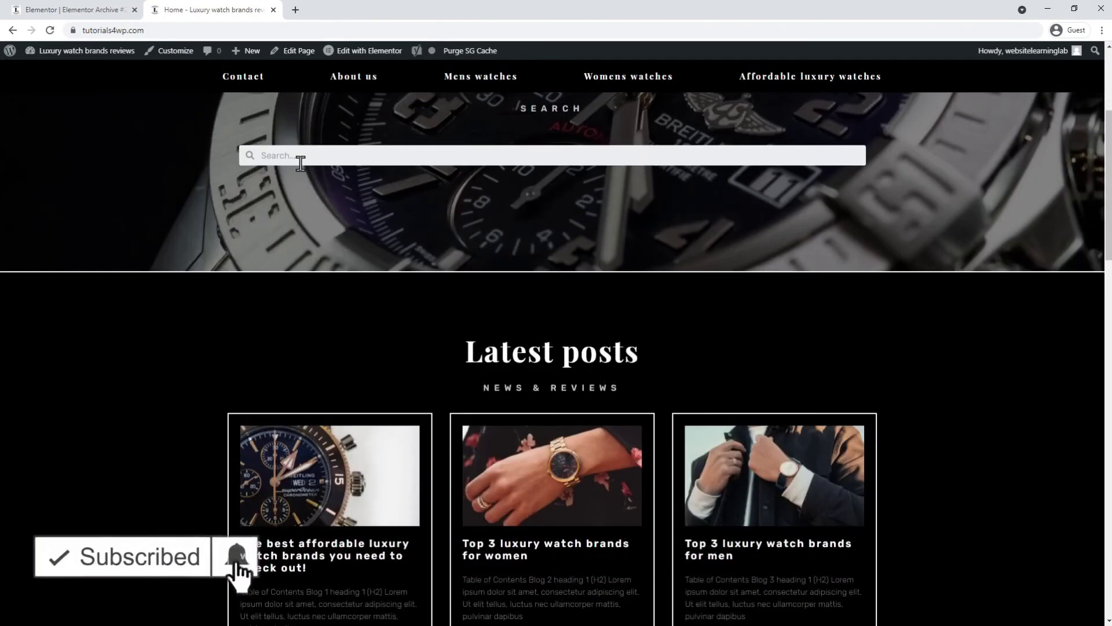
scroll(773, 298, "down", 1)
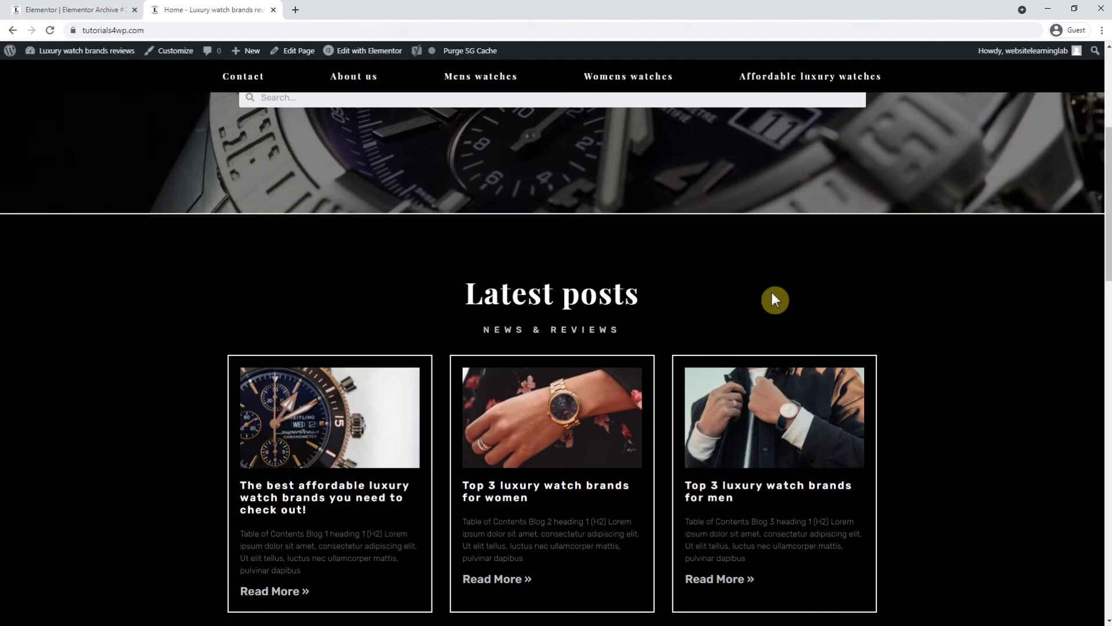
scroll(775, 300, "up", 5)
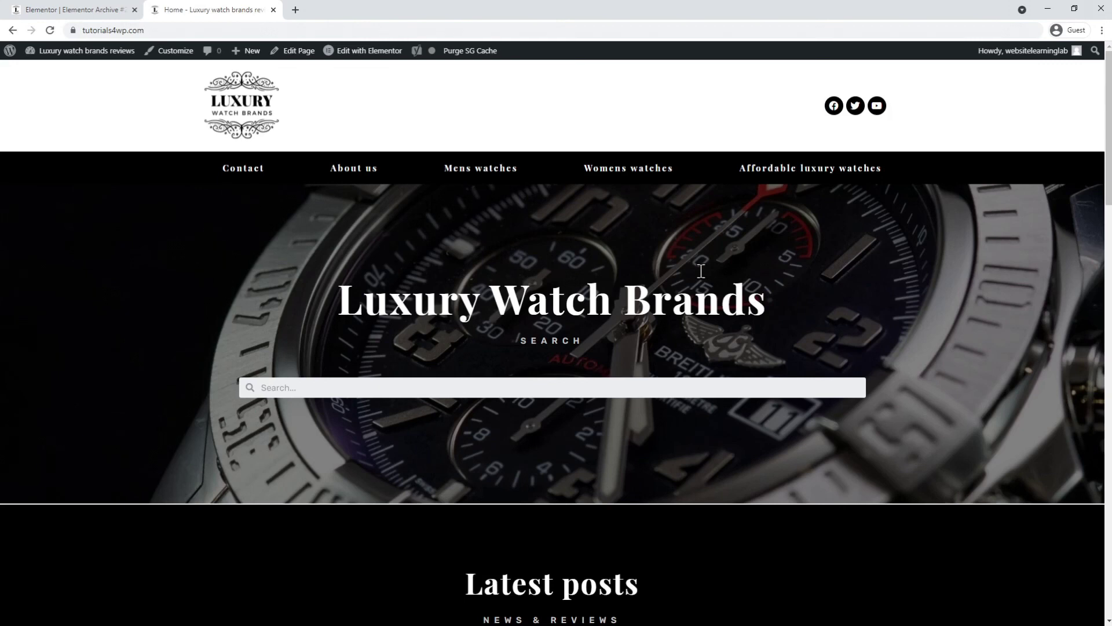
left_click(558, 384)
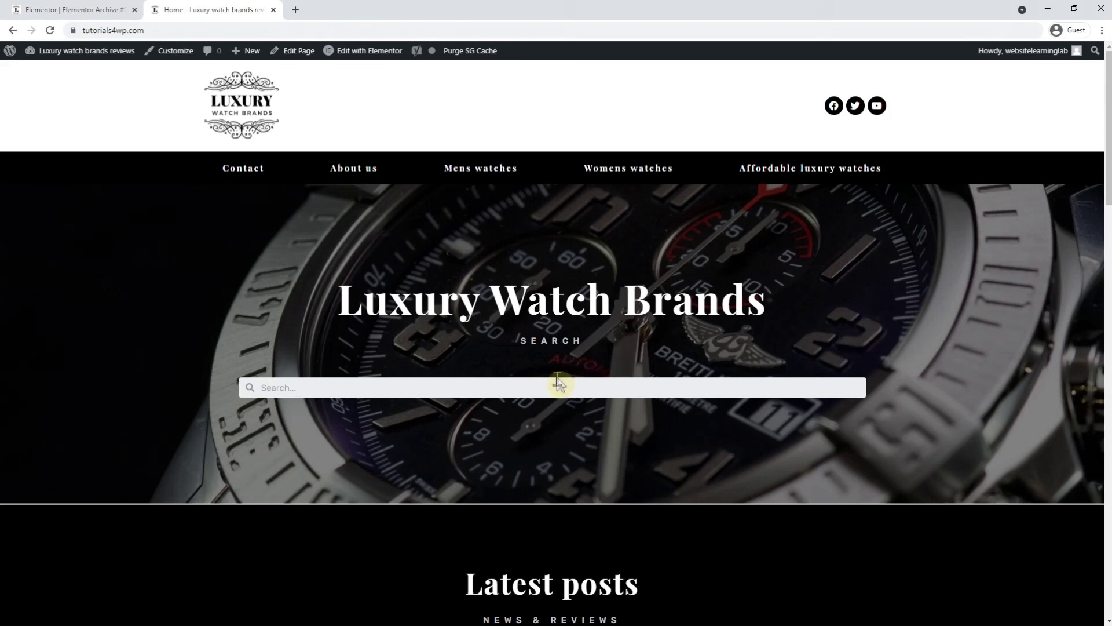